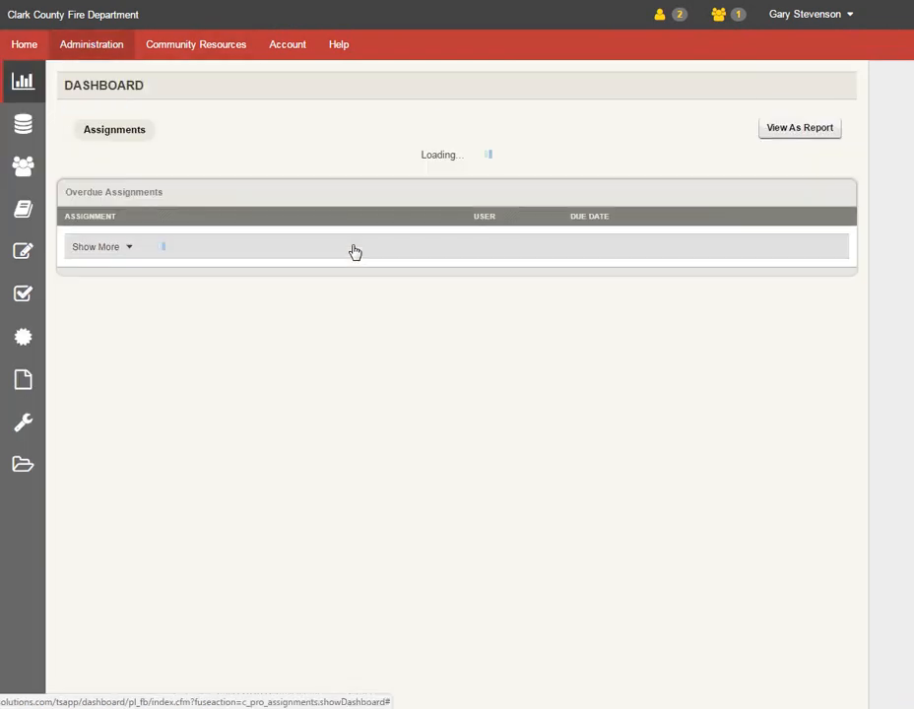
- Start creating a new report of type Credentials - User Progress Summary
mouse_move(24, 127)
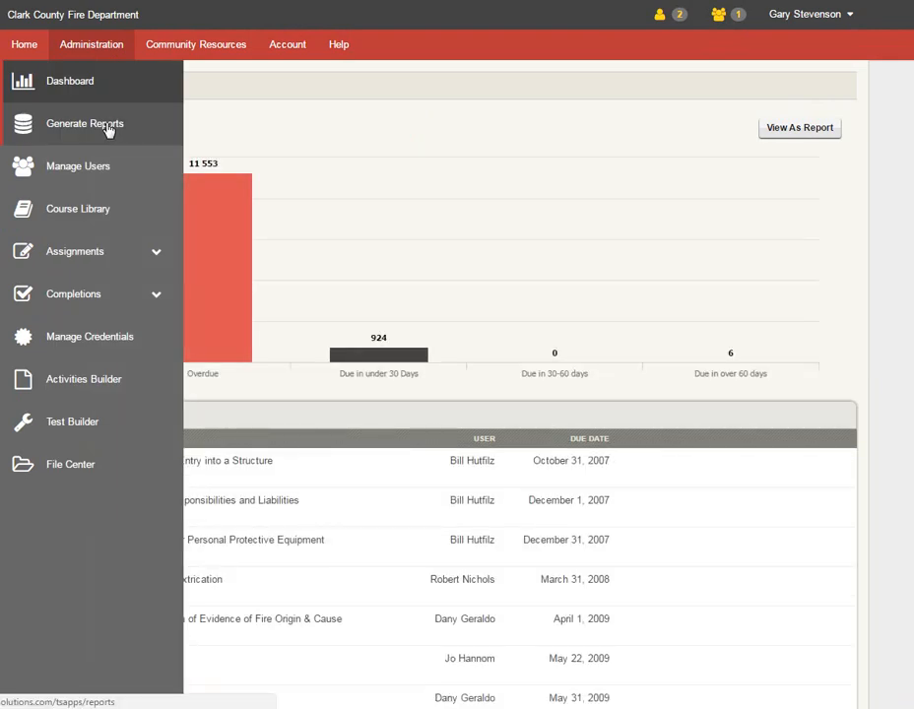
click(106, 128)
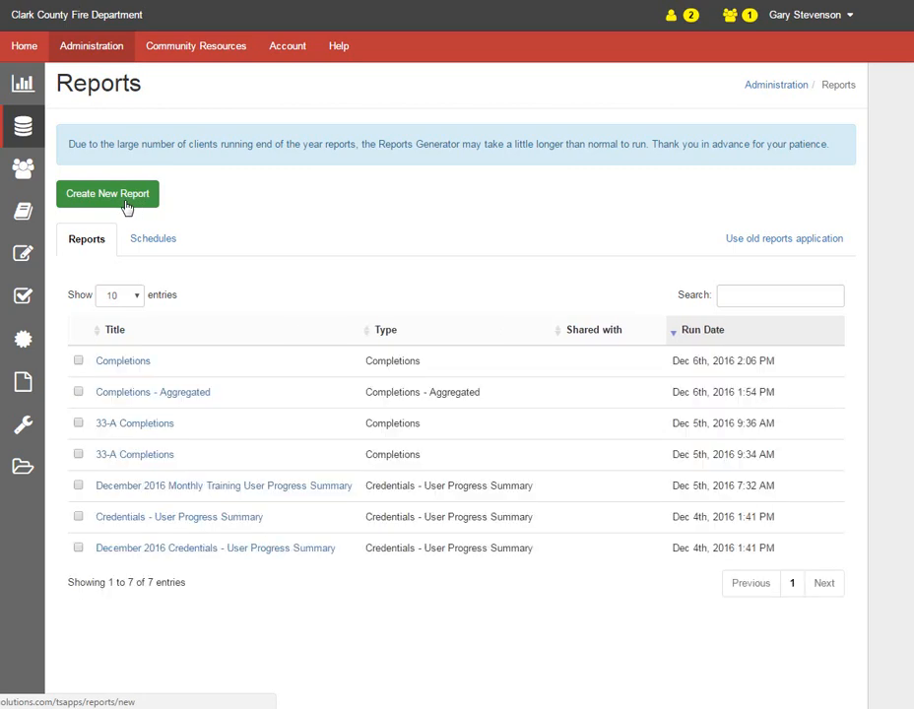
click(126, 201)
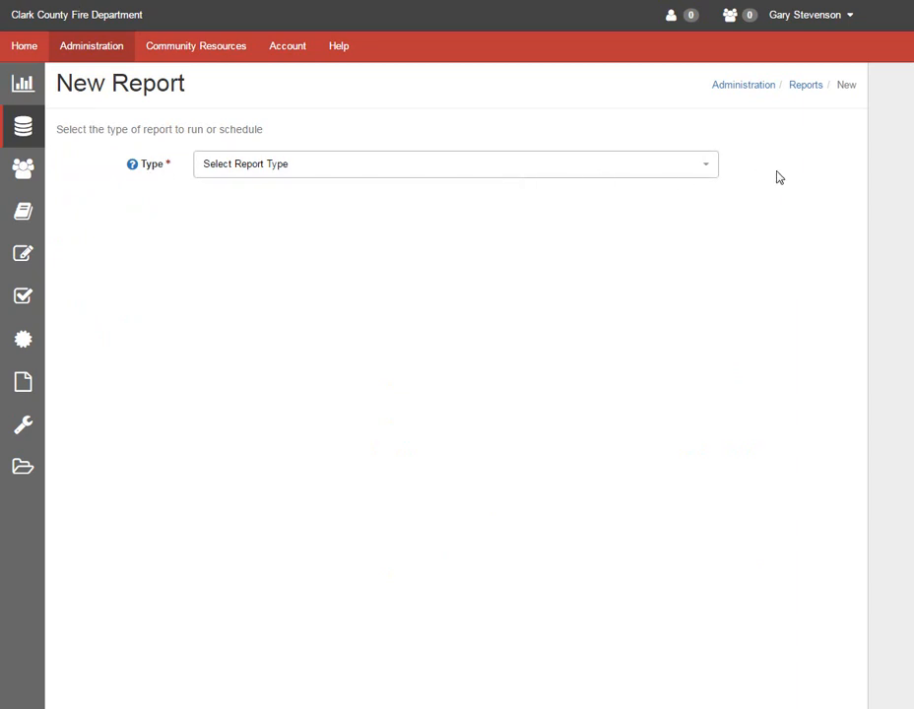
click(708, 172)
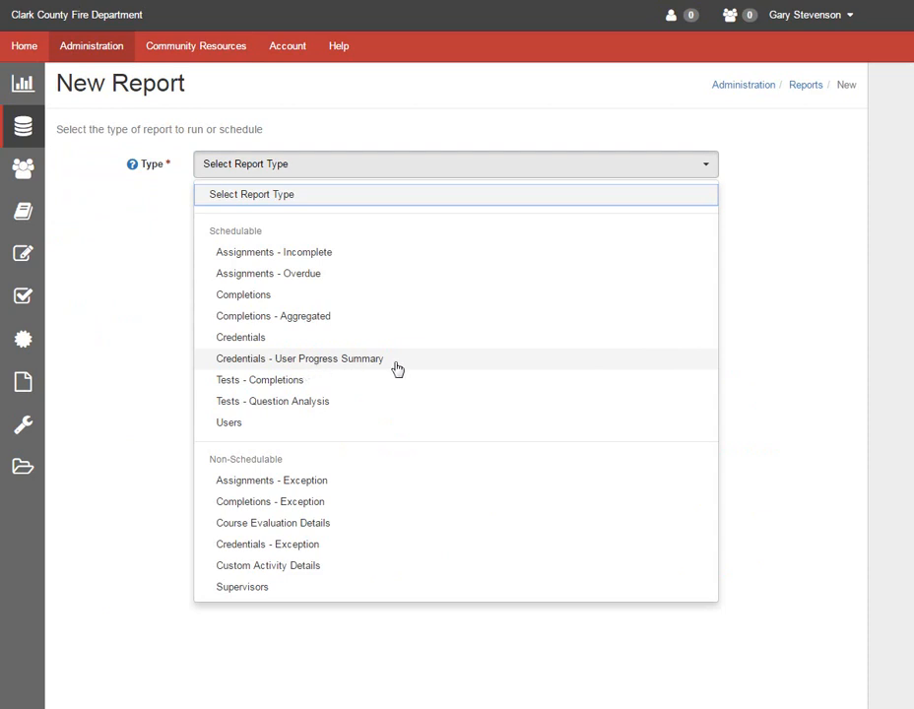
click(687, 365)
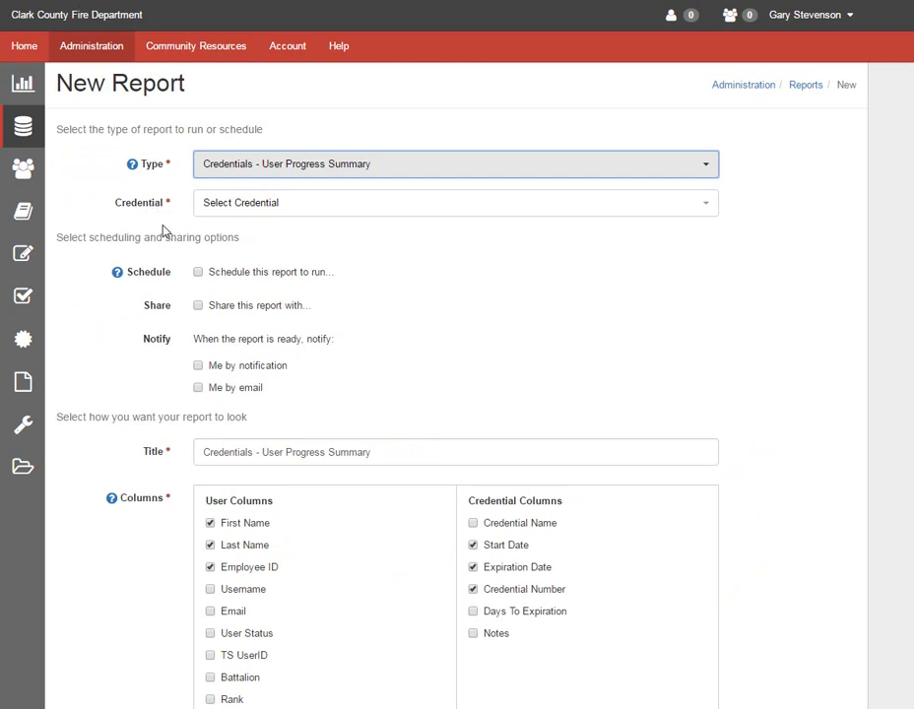
- Choose the credential Monthly Training Trackers - 2016-12 Monthly Training Tracker
click(707, 207)
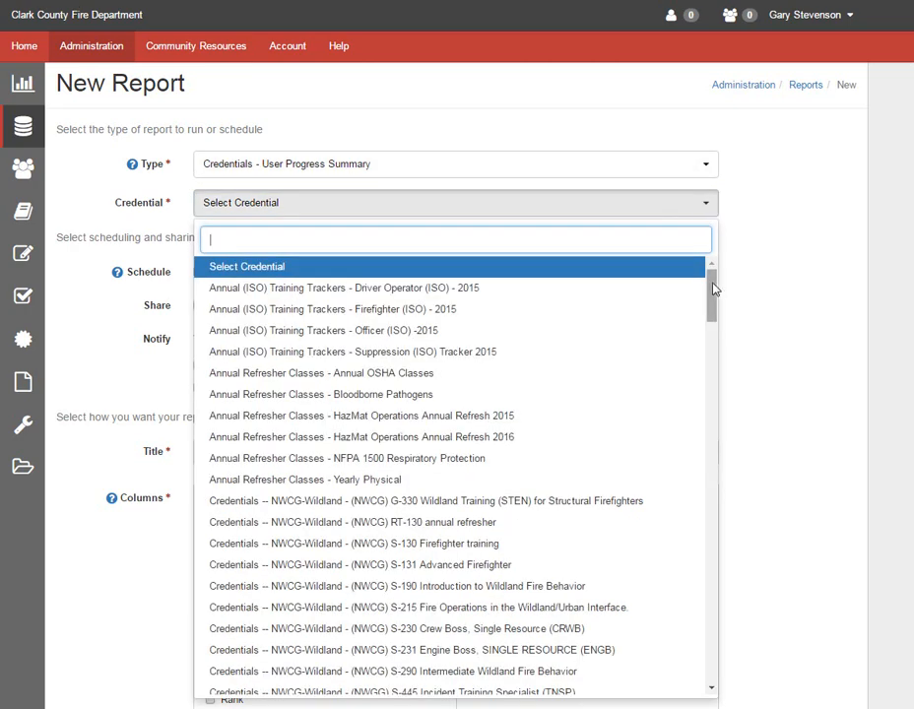
drag(713, 288, 708, 689)
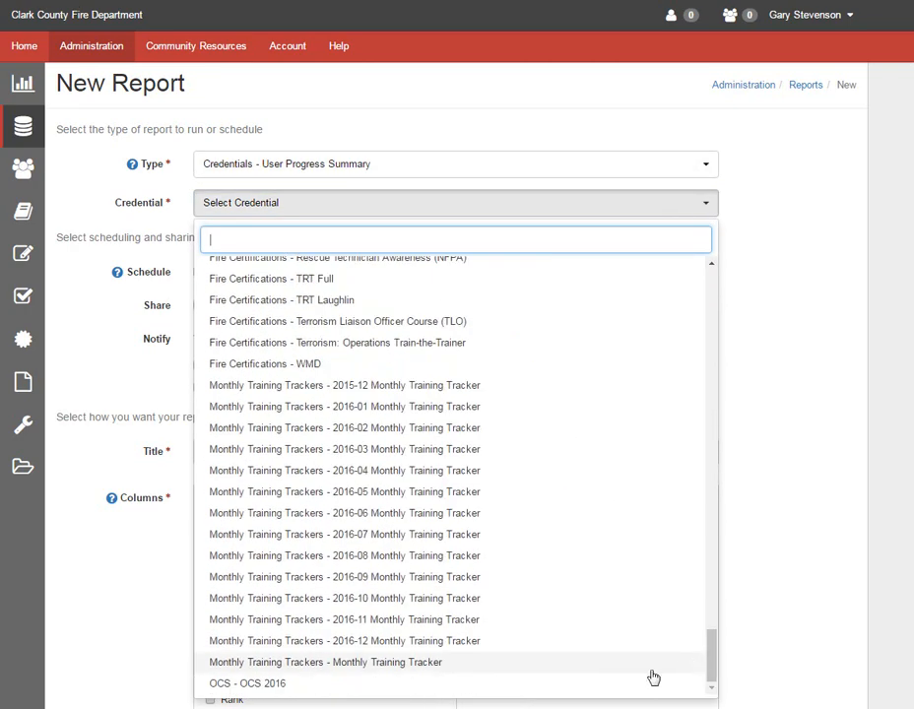
click(367, 644)
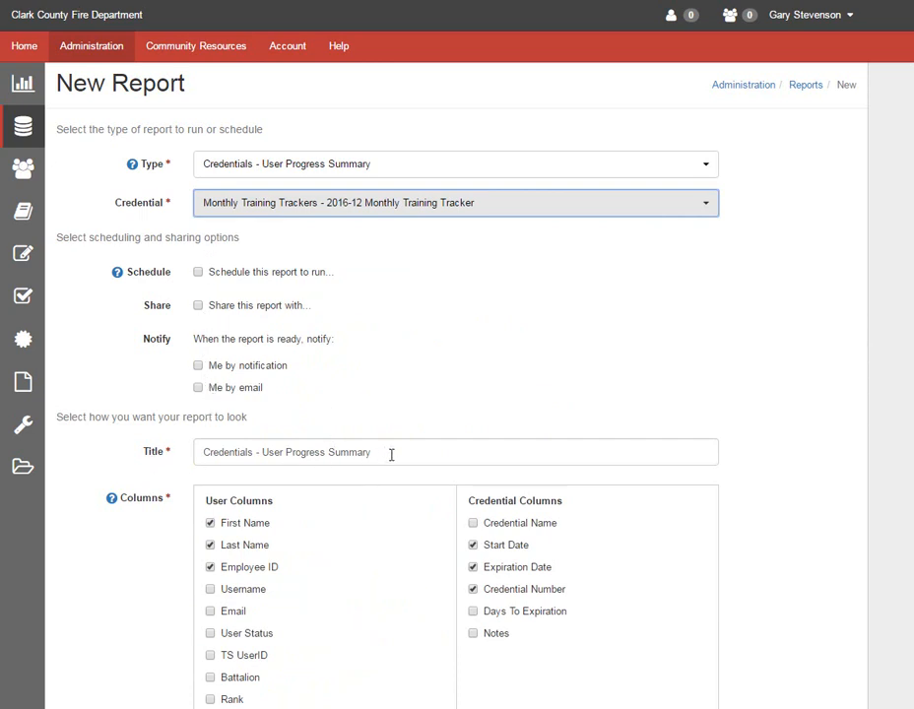
- Replace the report title with December 2016
drag(371, 454, 173, 462)
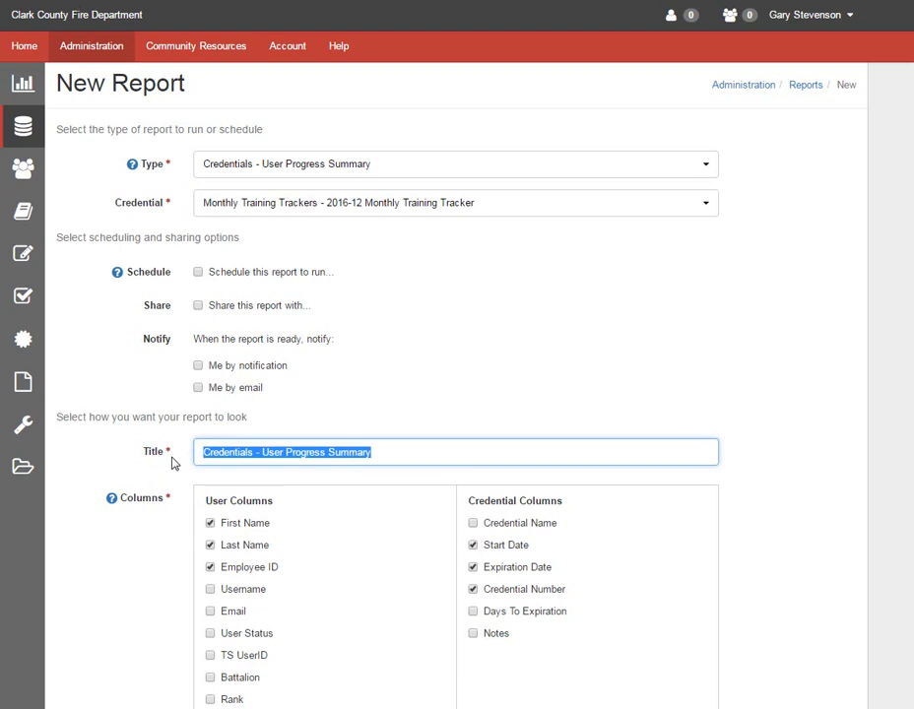
text(December 2)
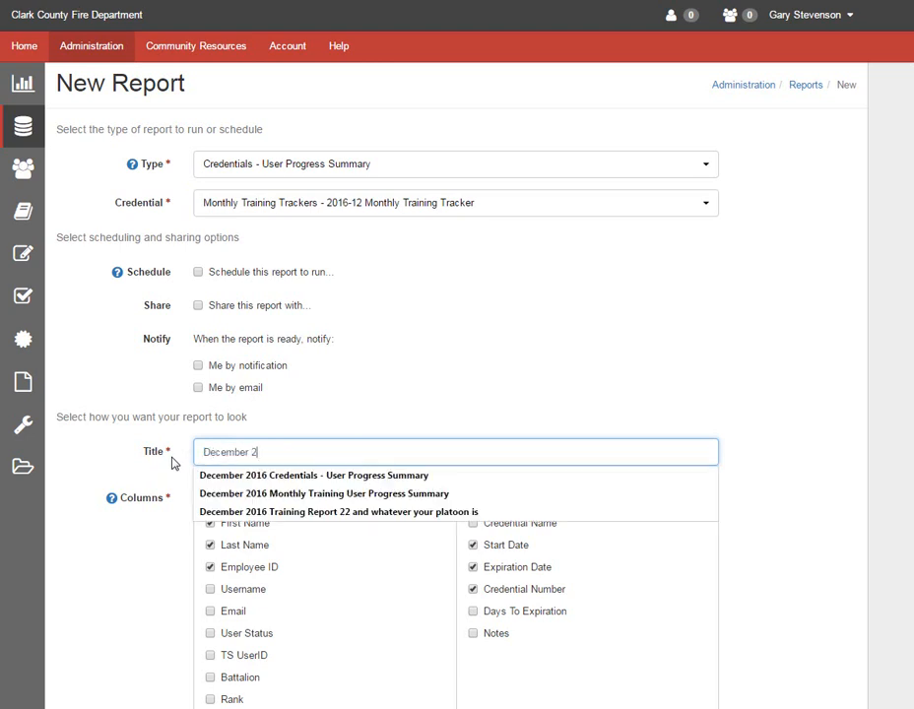
text(016)
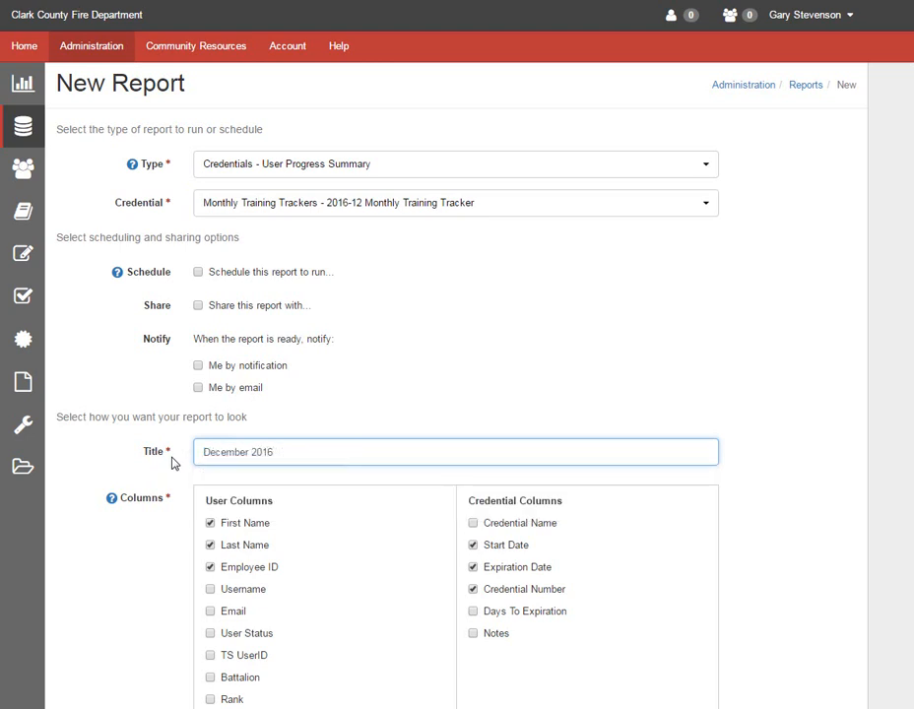
- Uncheck the Employee ID, Start Date, Expiration Date and Credential Number columns
scroll(207, 498, down, 2)
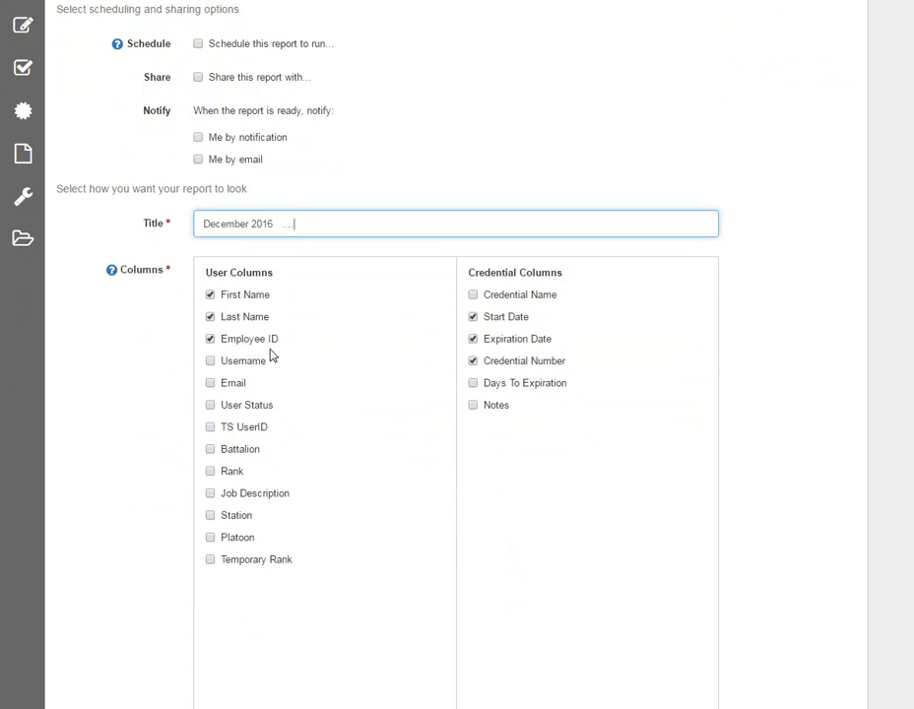
click(210, 339)
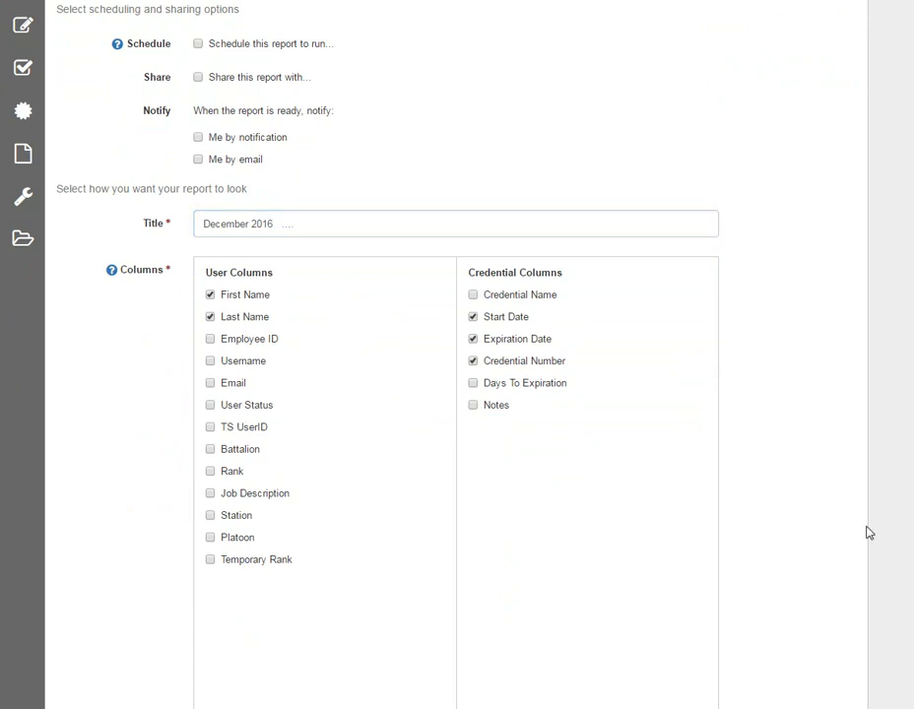
click(474, 298)
click(479, 339)
click(474, 361)
- Open group selection for the Users filter, browse the Platoon and Station groups, and cancel without saving
scroll(496, 451, down, 3)
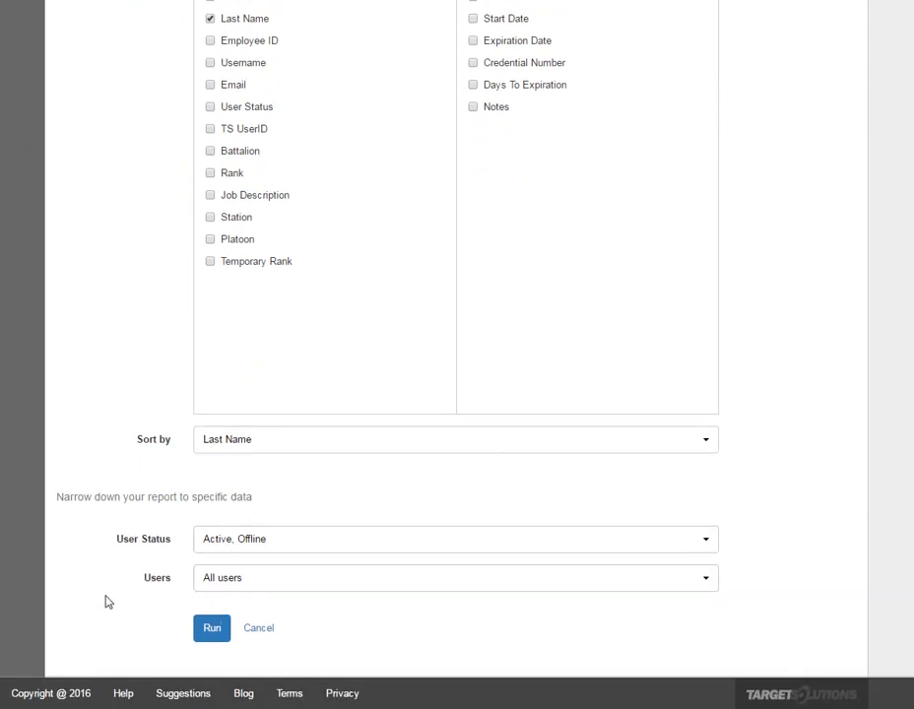
click(228, 579)
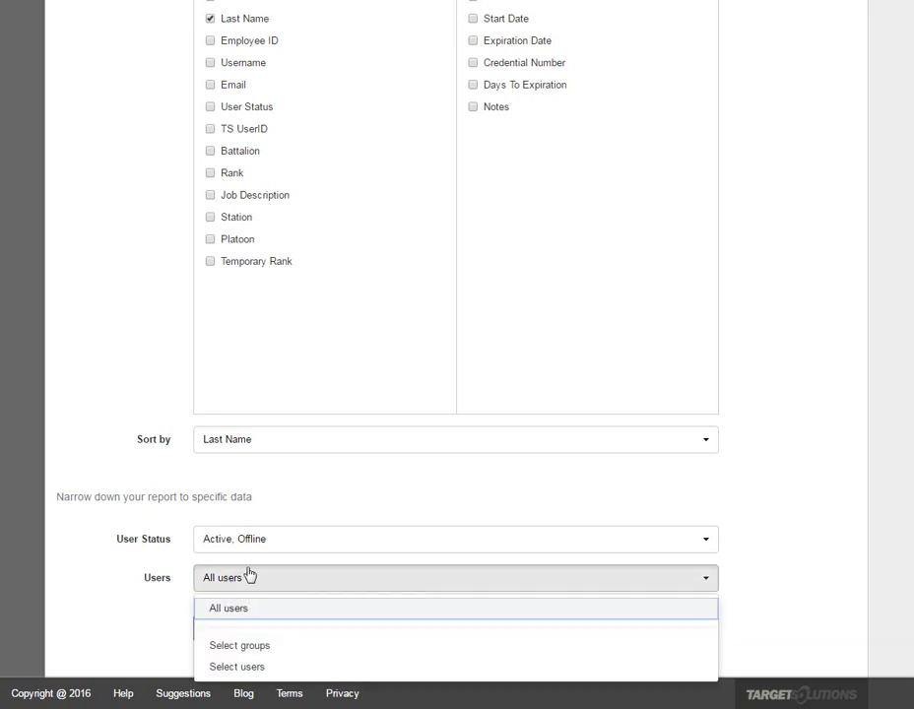
click(259, 646)
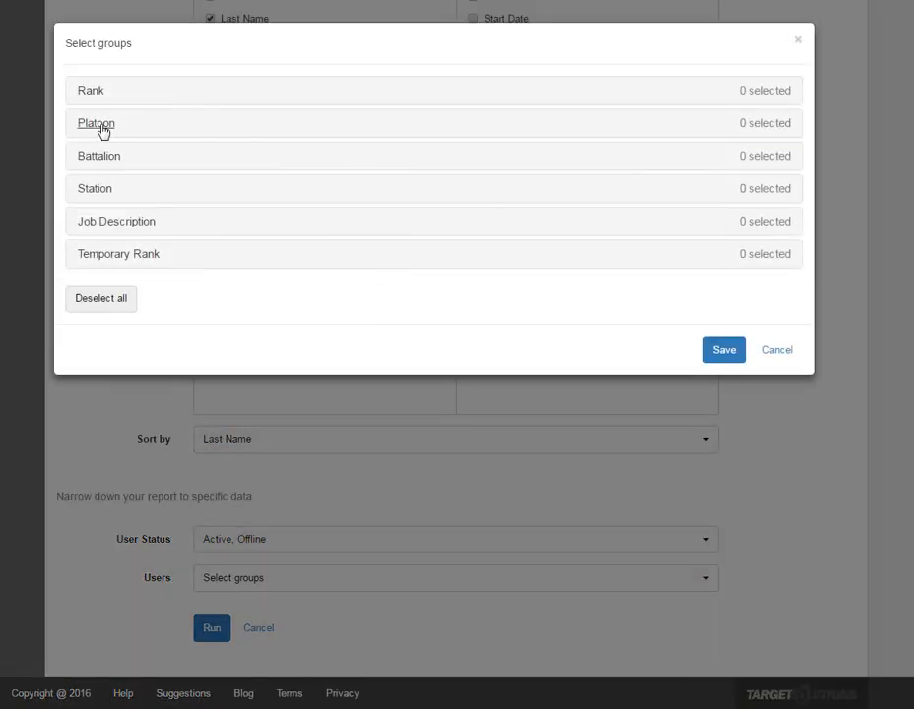
click(102, 126)
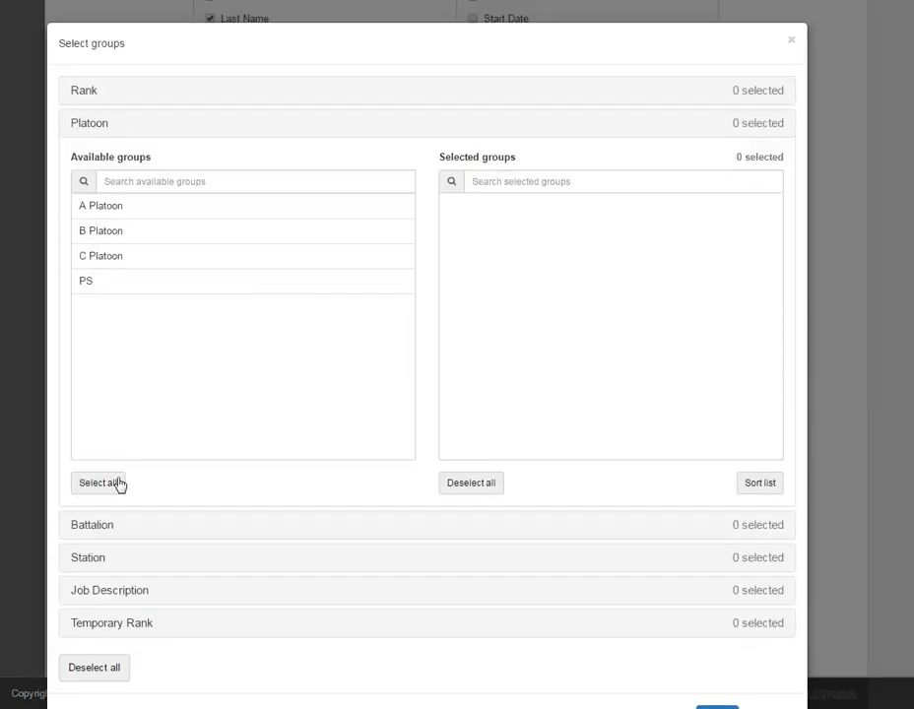
click(98, 562)
scroll(147, 404, down, 4)
scroll(162, 428, up, 5)
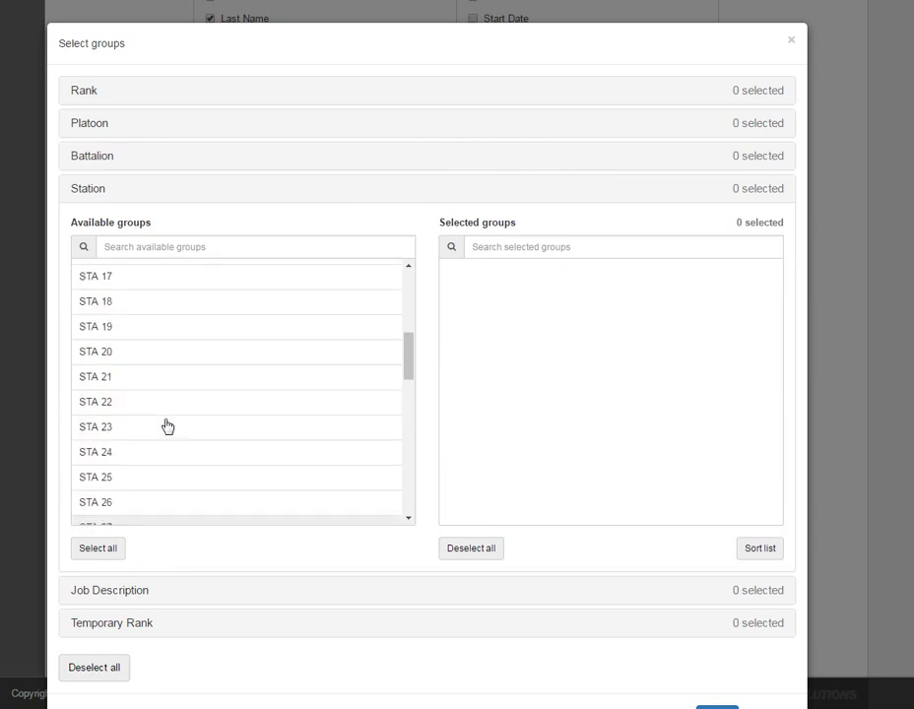
scroll(729, 703, down, 2)
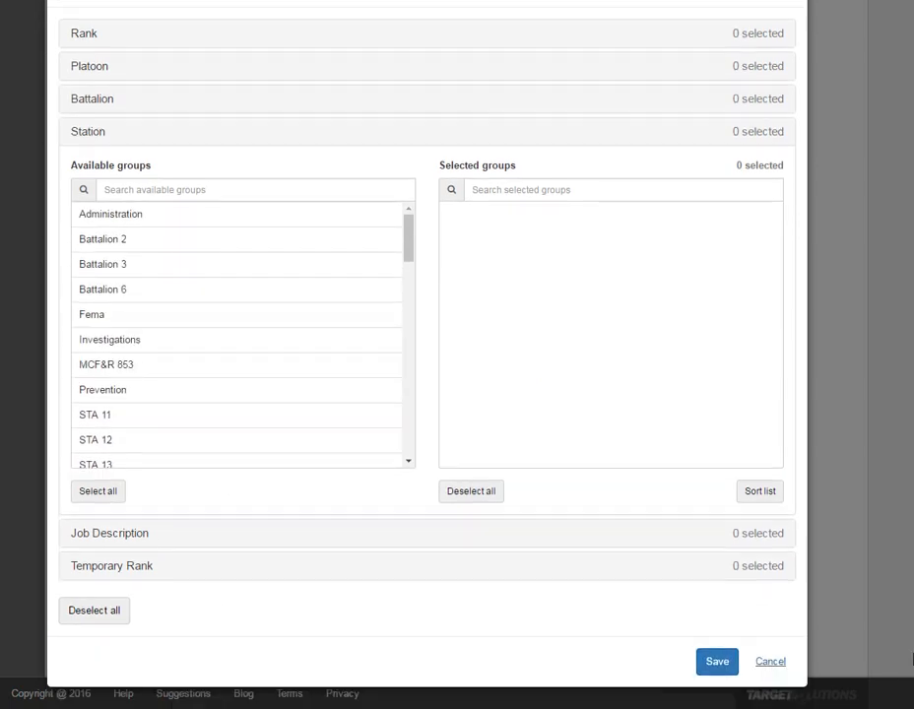
click(780, 660)
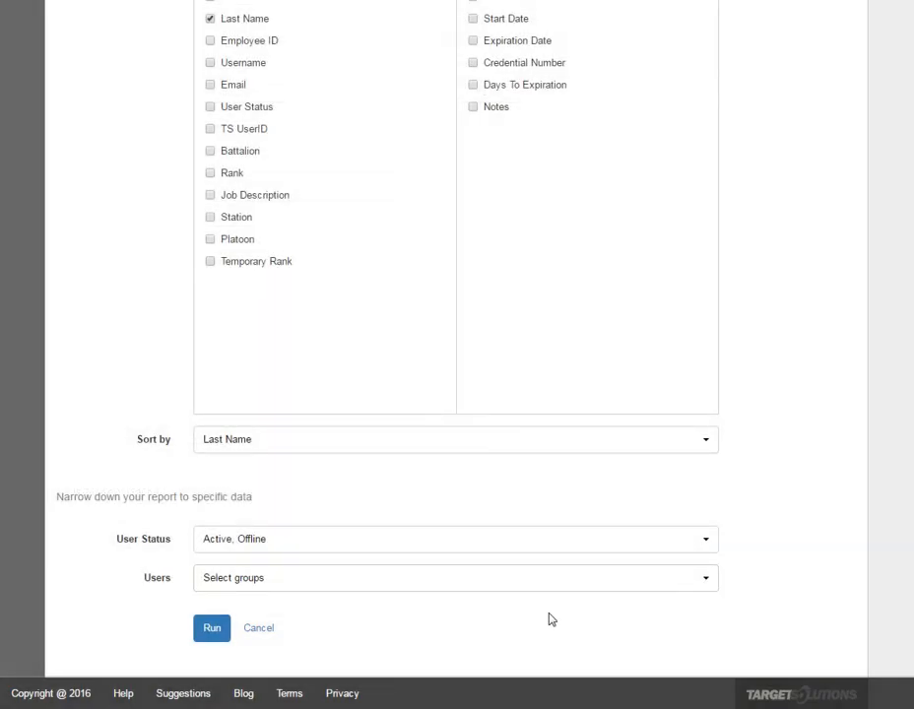
- Switch the Users filter to selecting individual users and add one user found by a surname search
click(246, 577)
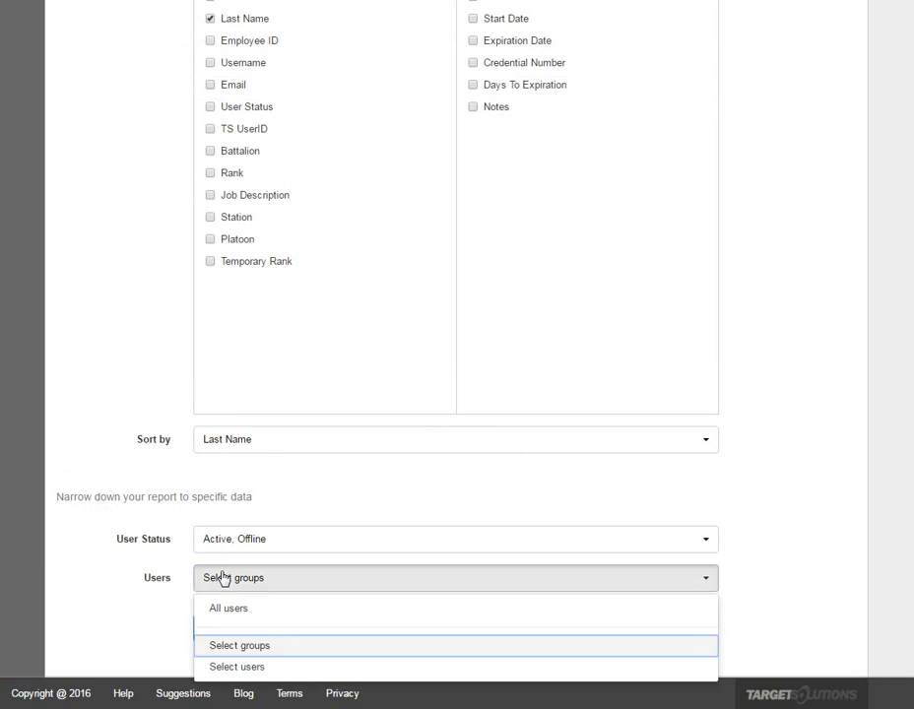
click(238, 667)
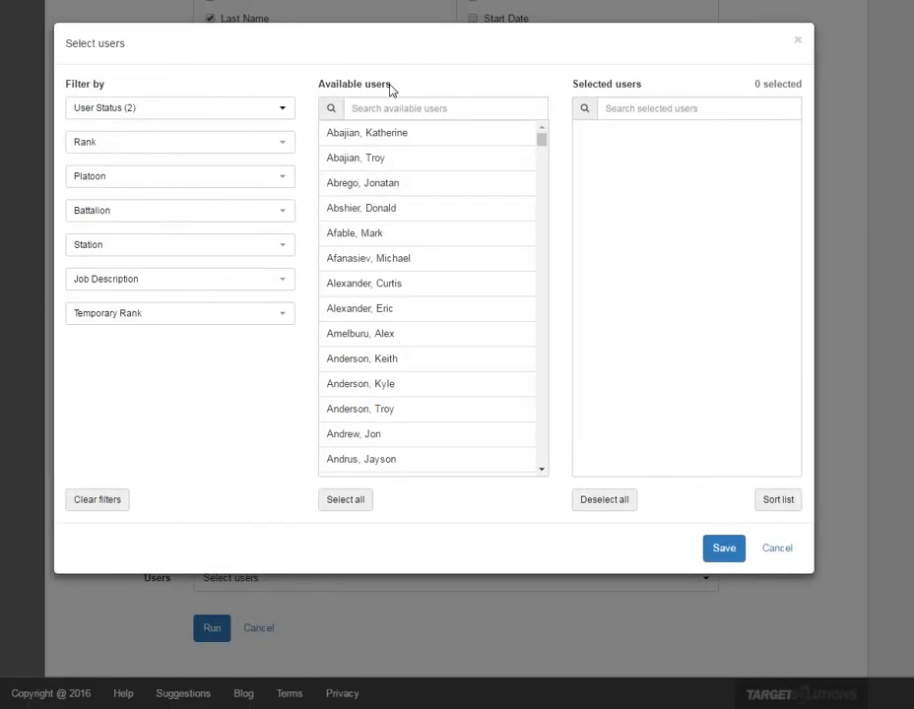
text(gra)
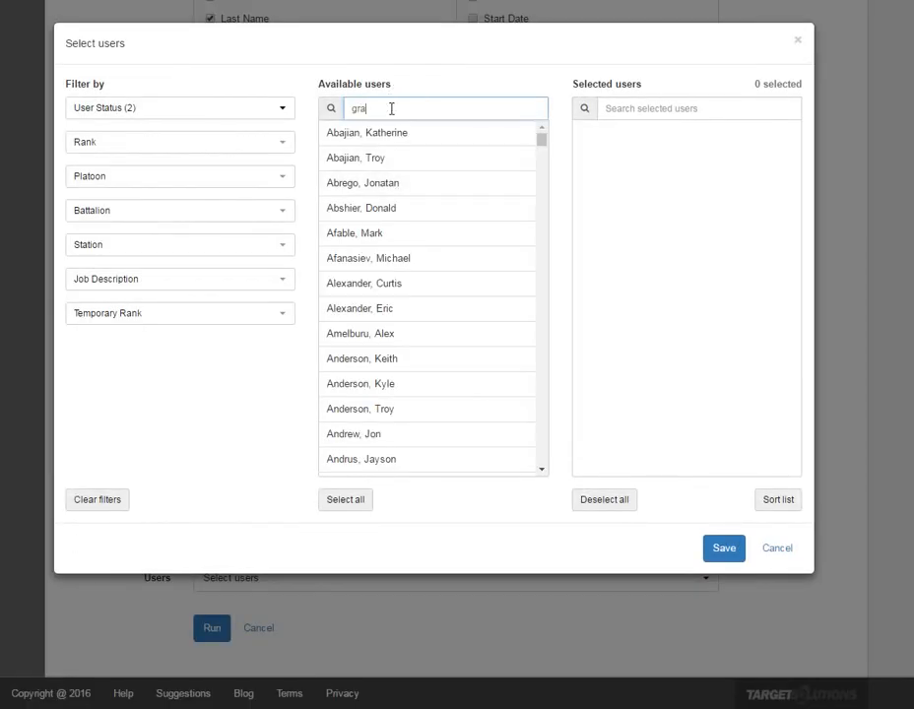
text(na)
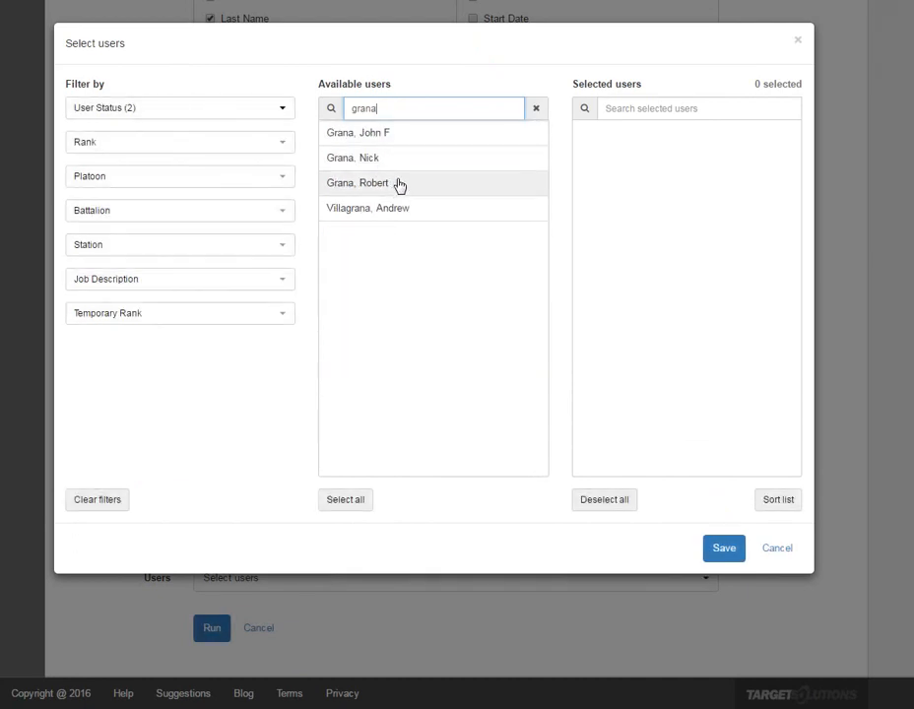
click(383, 163)
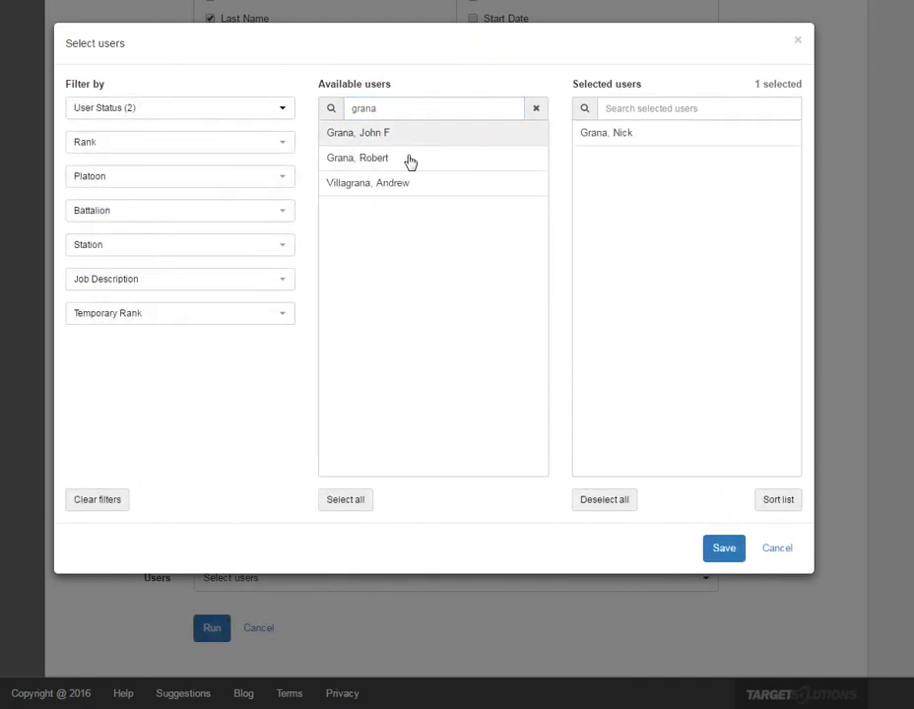
- Clear the user search and add two more users found by searching a and b
key(ctrl+a)
key(BackSpace)
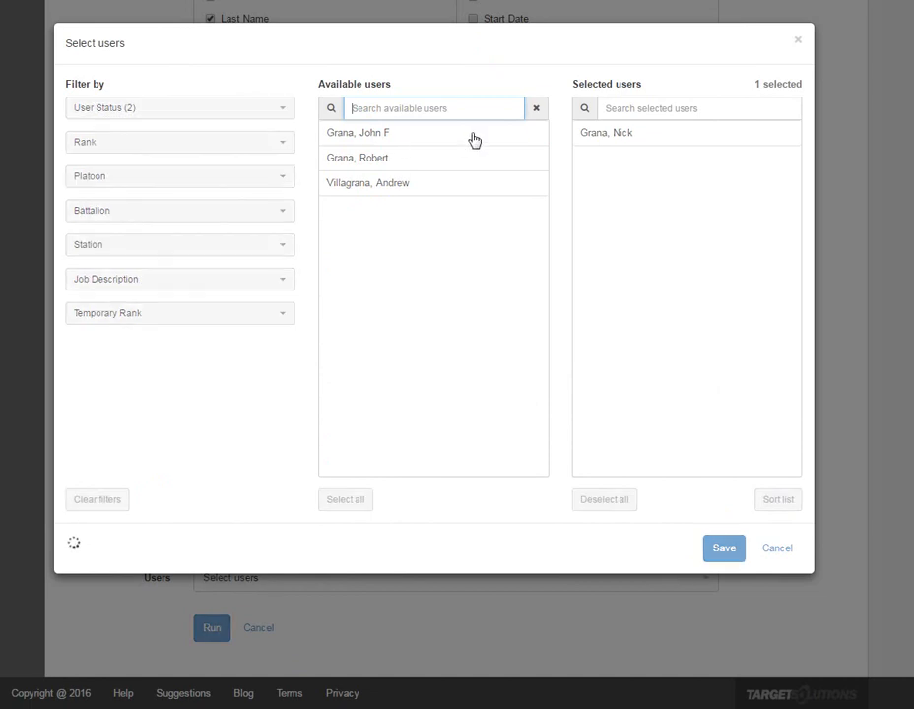
text(a)
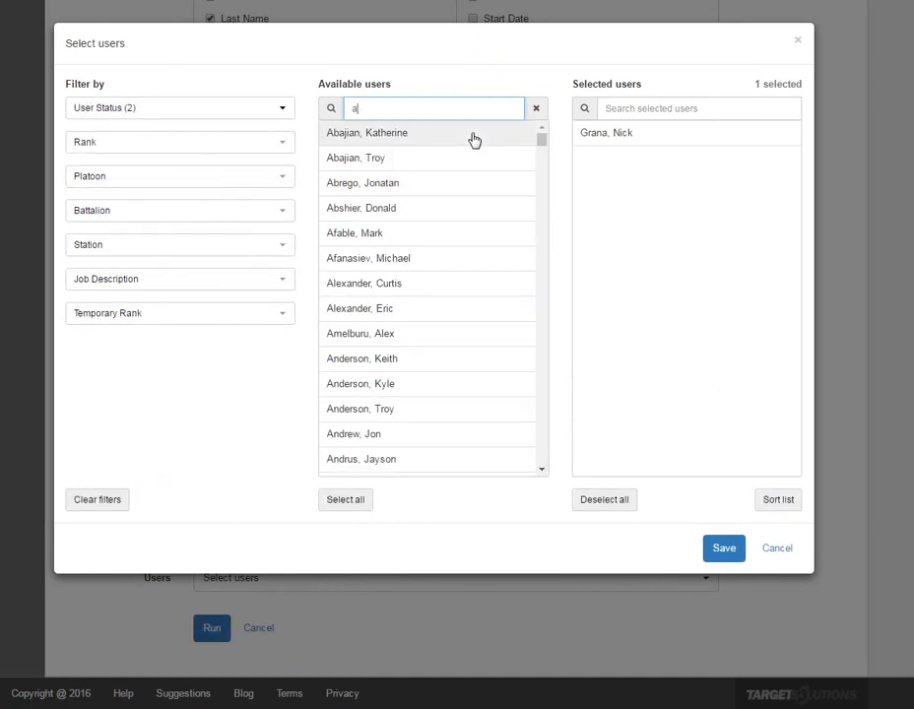
click(356, 165)
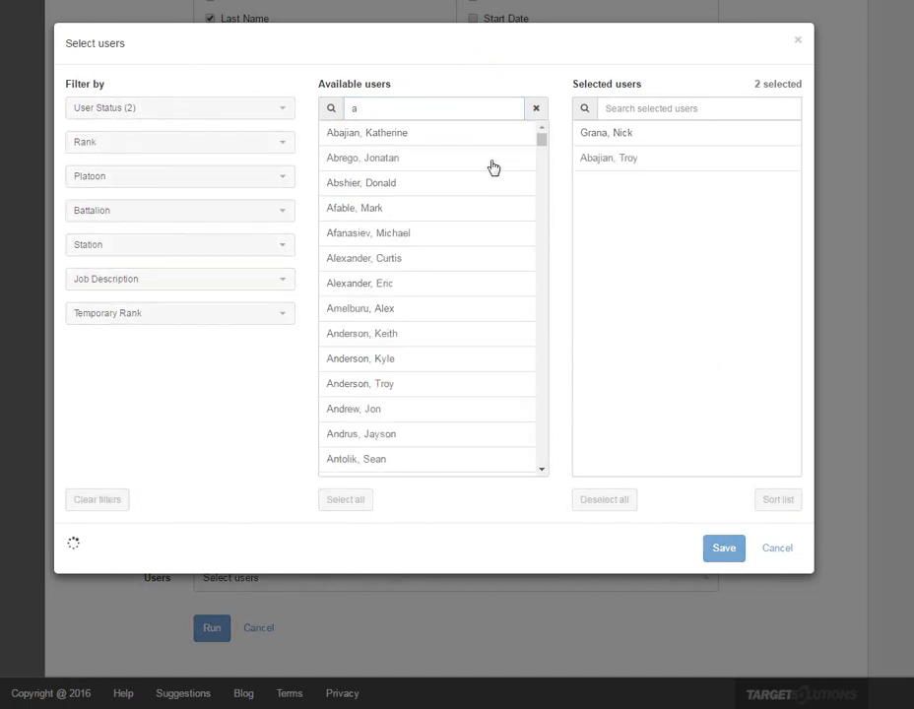
double_click(373, 112)
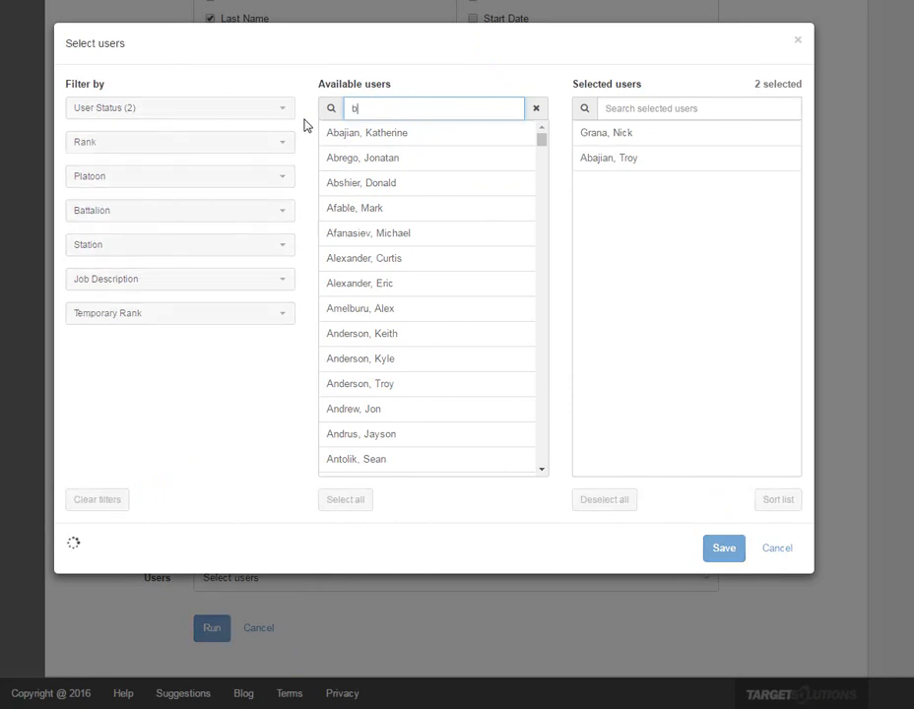
click(358, 365)
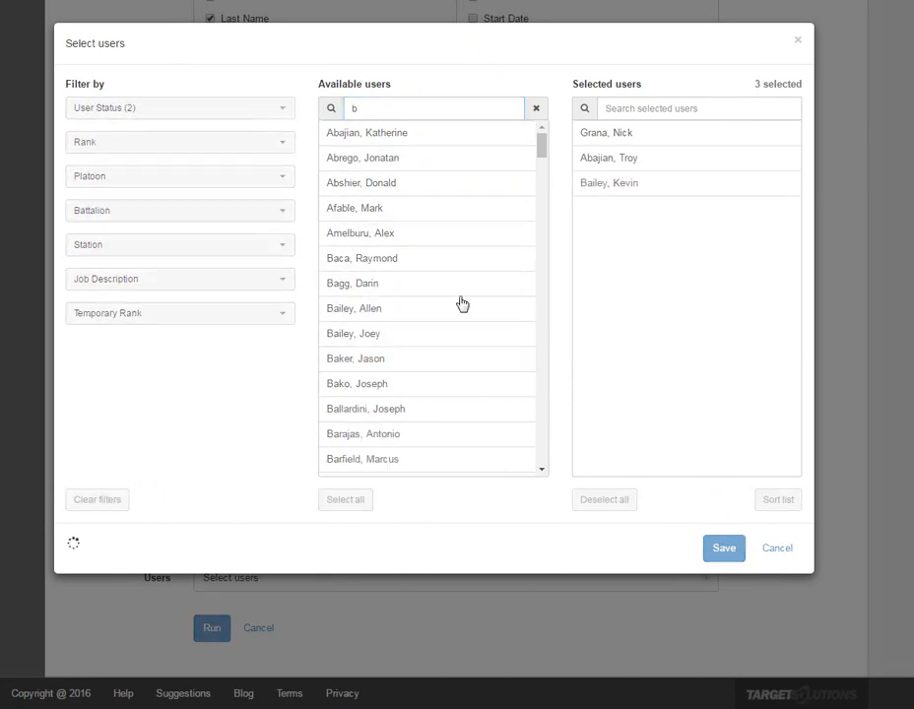
- Search users for d, add one more user, and save the user selection
double_click(373, 114)
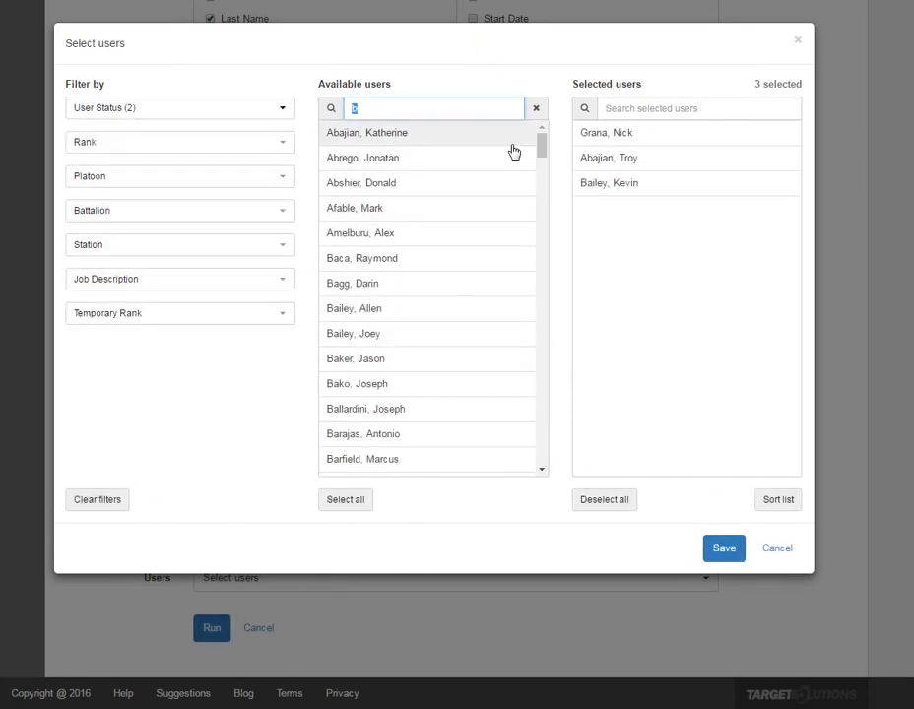
text(d)
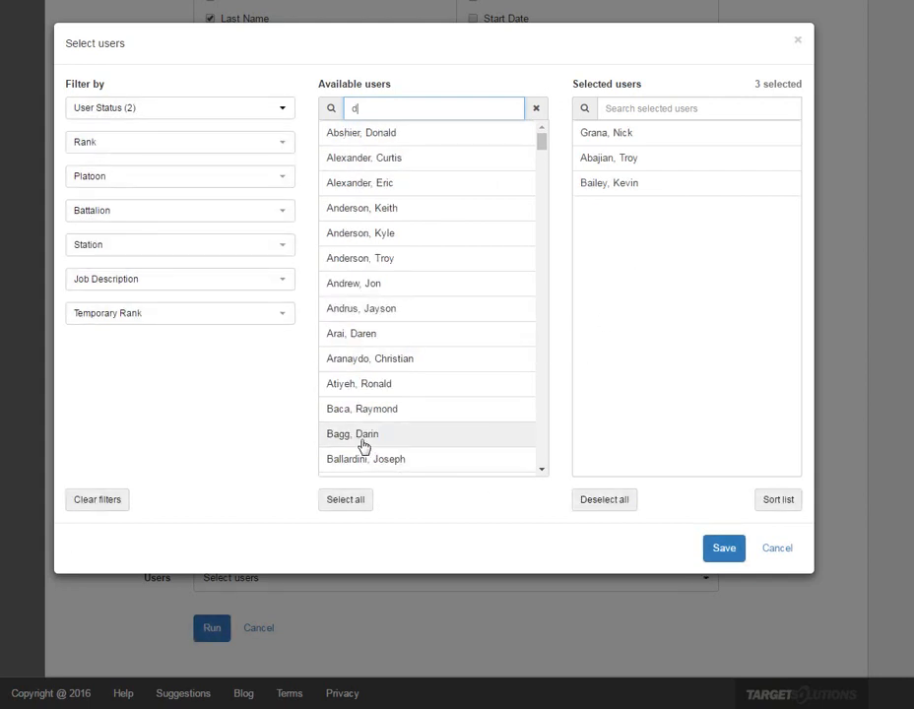
scroll(363, 447, down, 10)
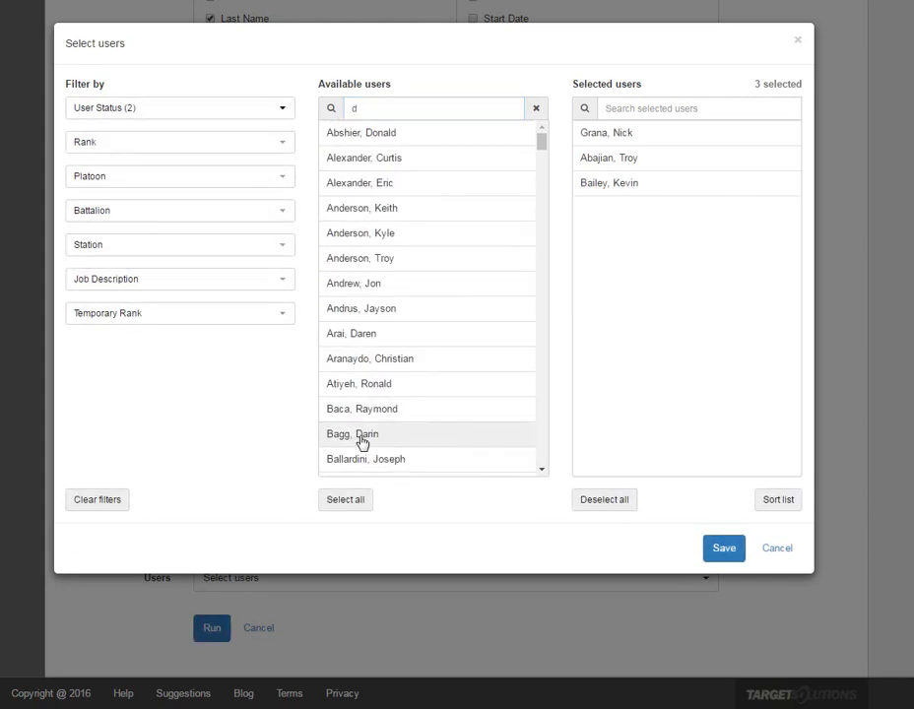
click(362, 439)
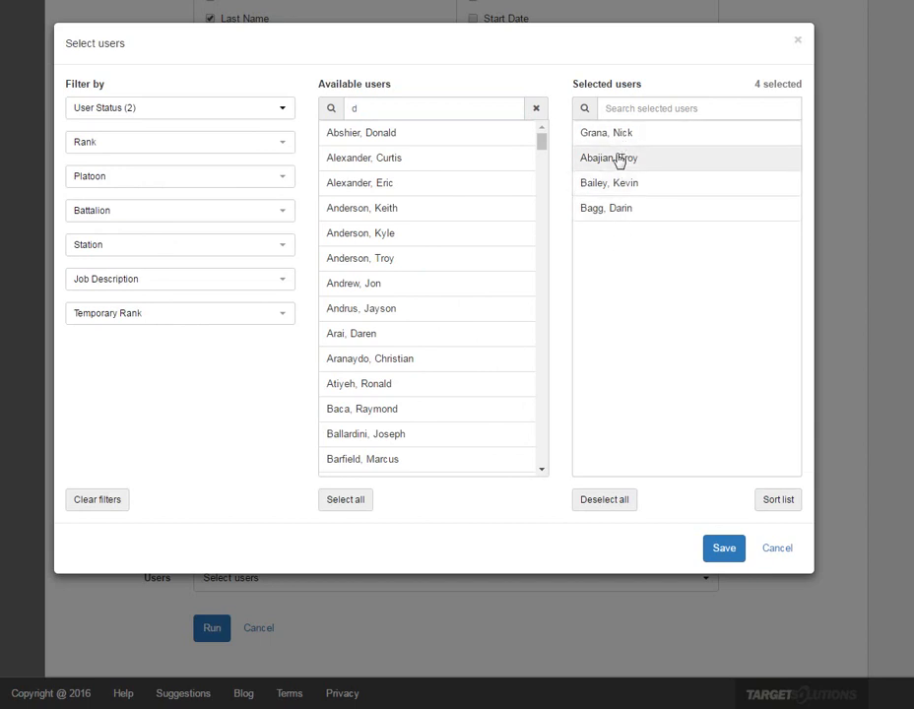
click(722, 559)
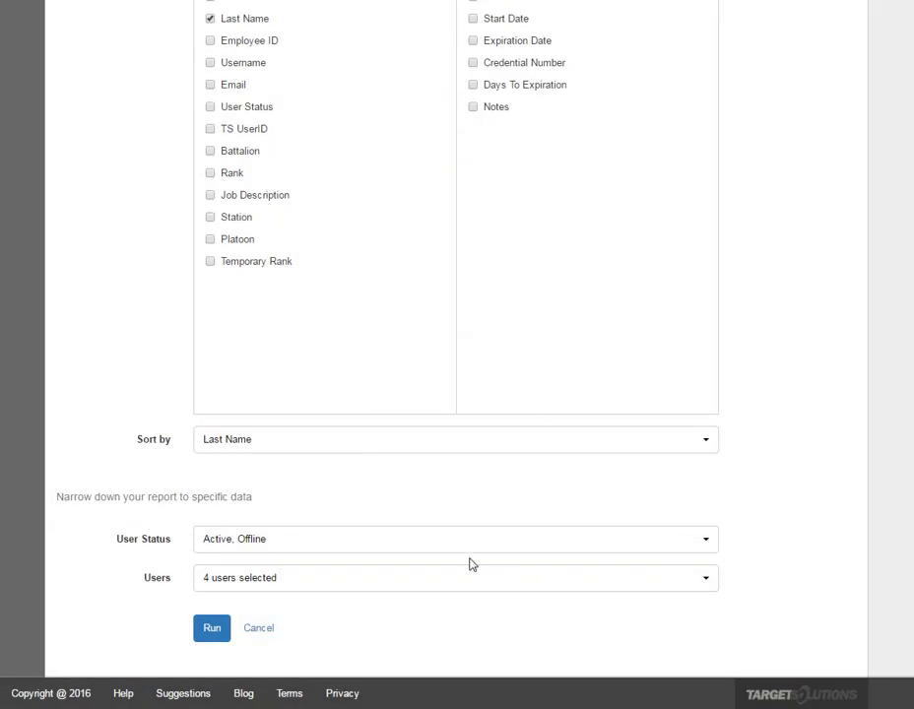
- Run the report and open the new December 2016 .... report from the reports list
click(213, 631)
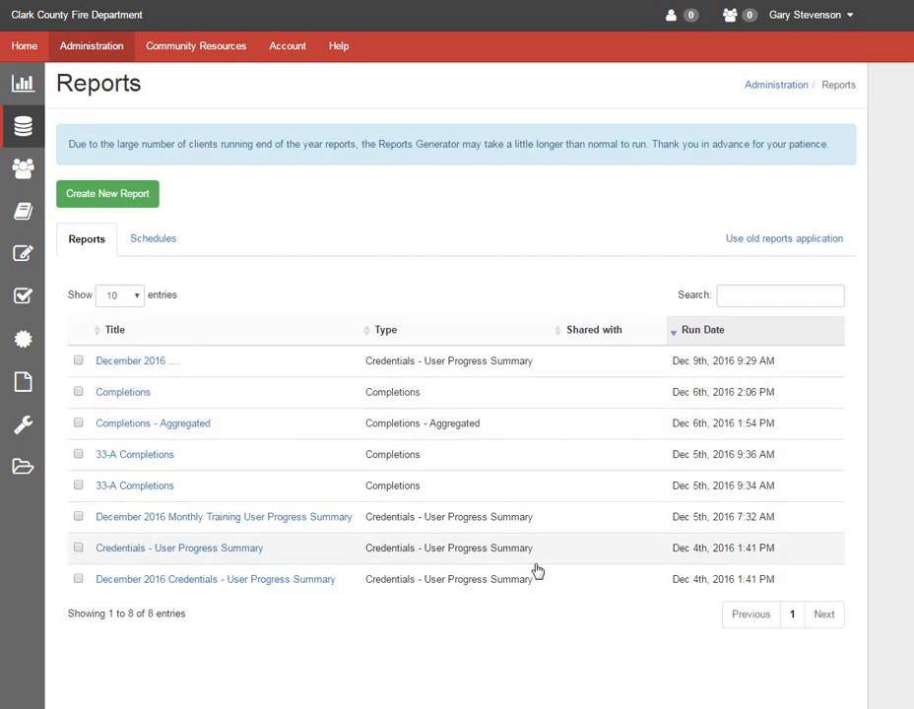
click(131, 362)
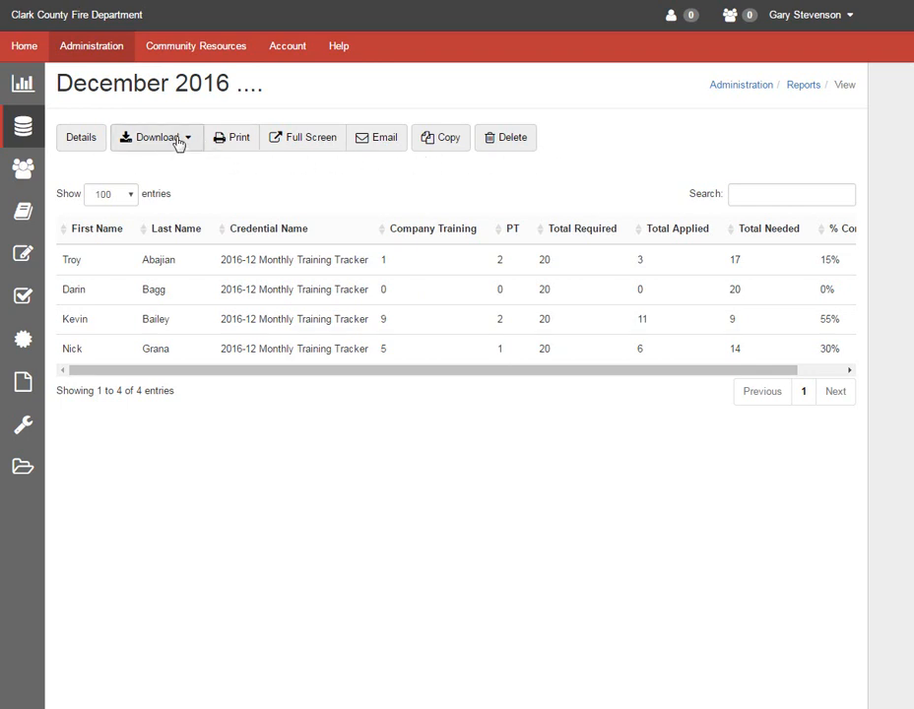
- Scroll the report table horizontally to review all its columns
click(339, 142)
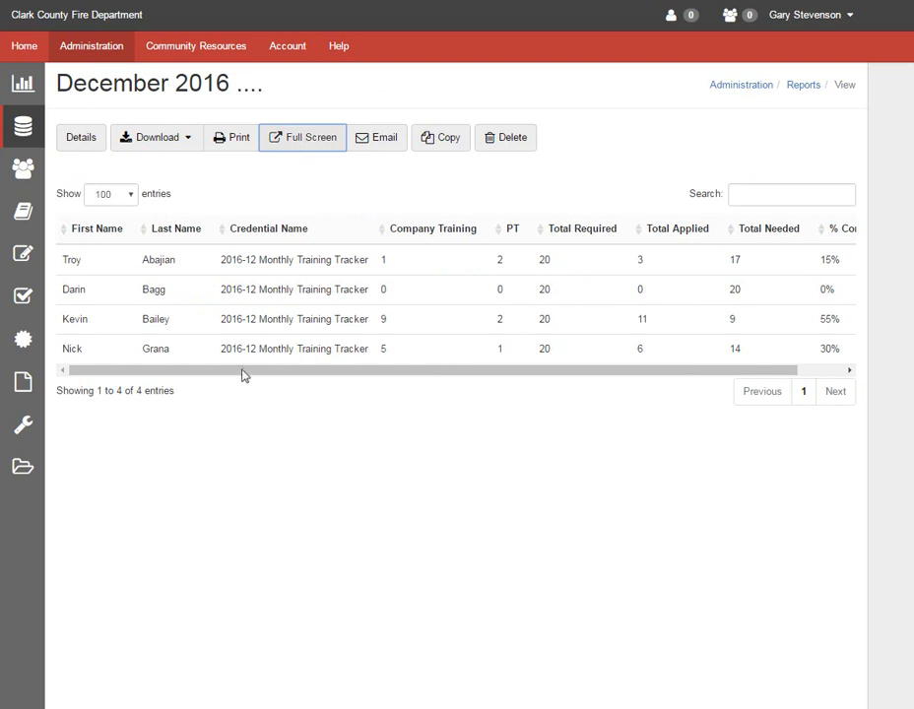
drag(194, 376, 302, 378)
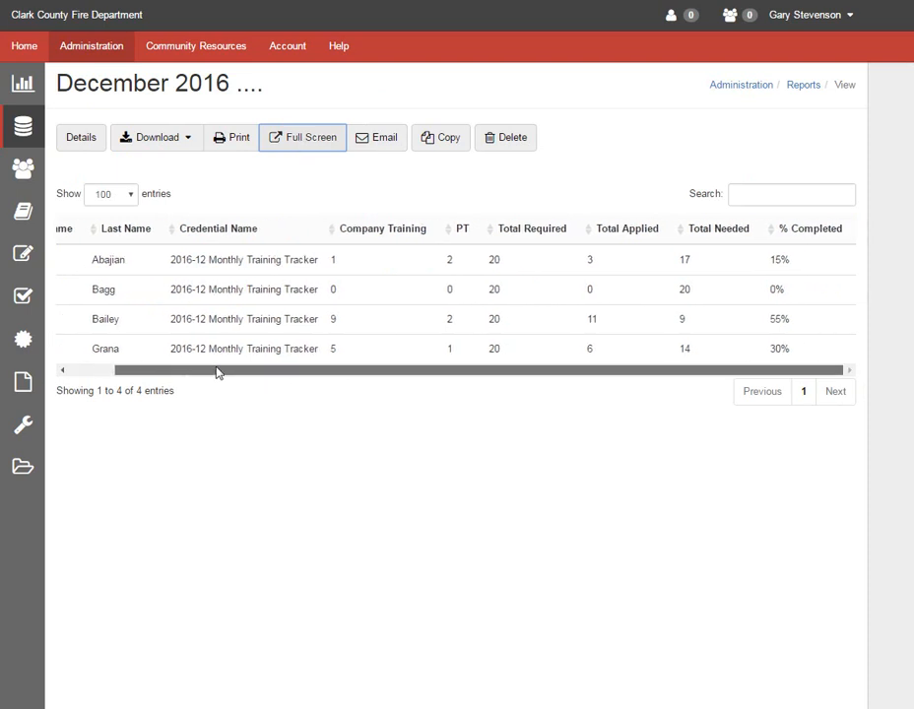
drag(218, 371, 482, 374)
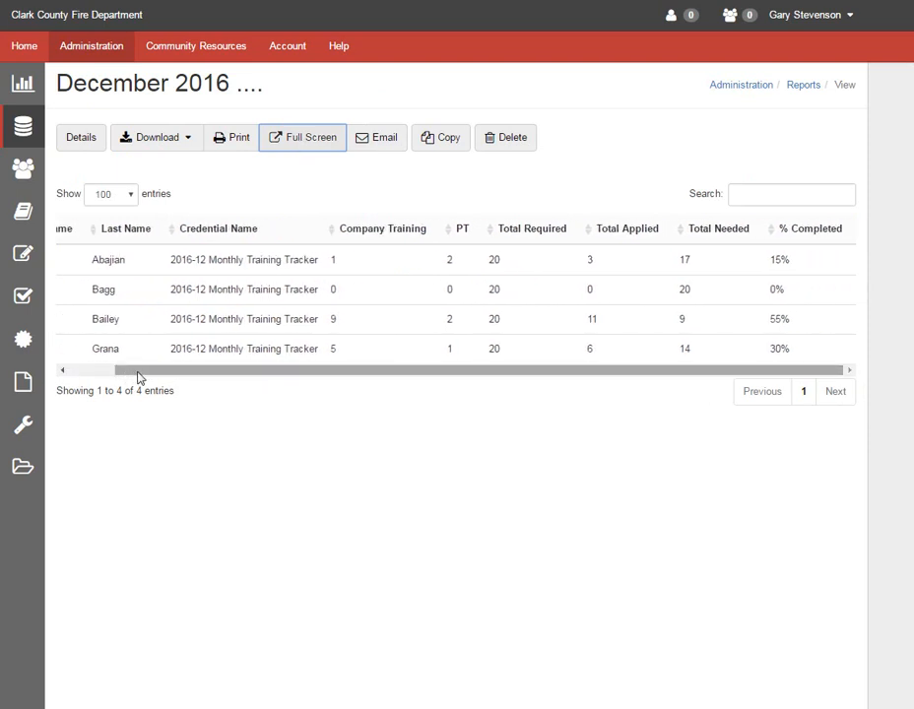
drag(139, 377, 104, 375)
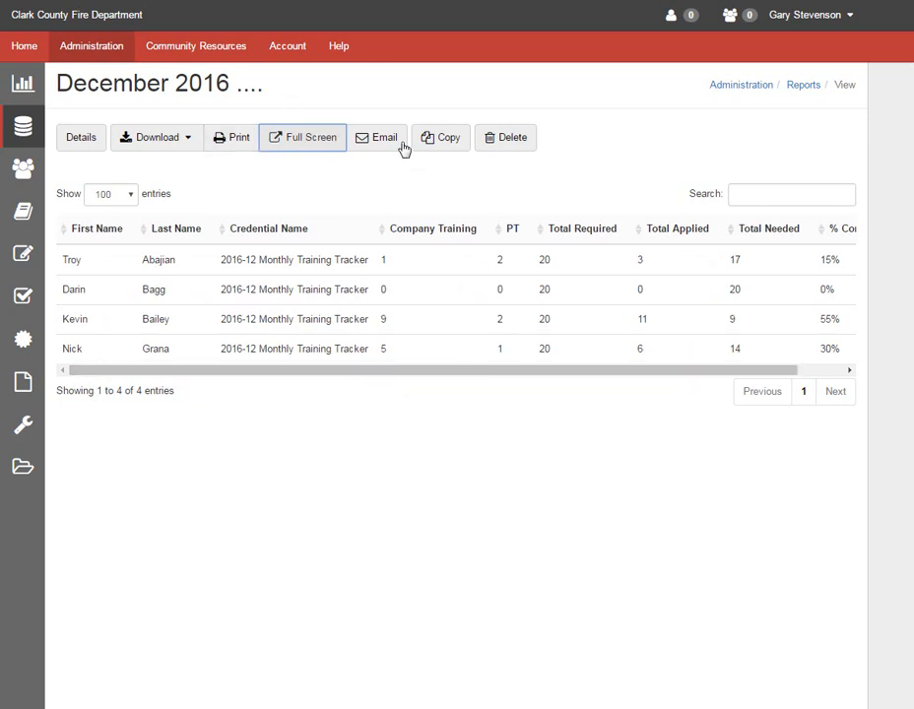
- Download the report as a PDF
click(167, 144)
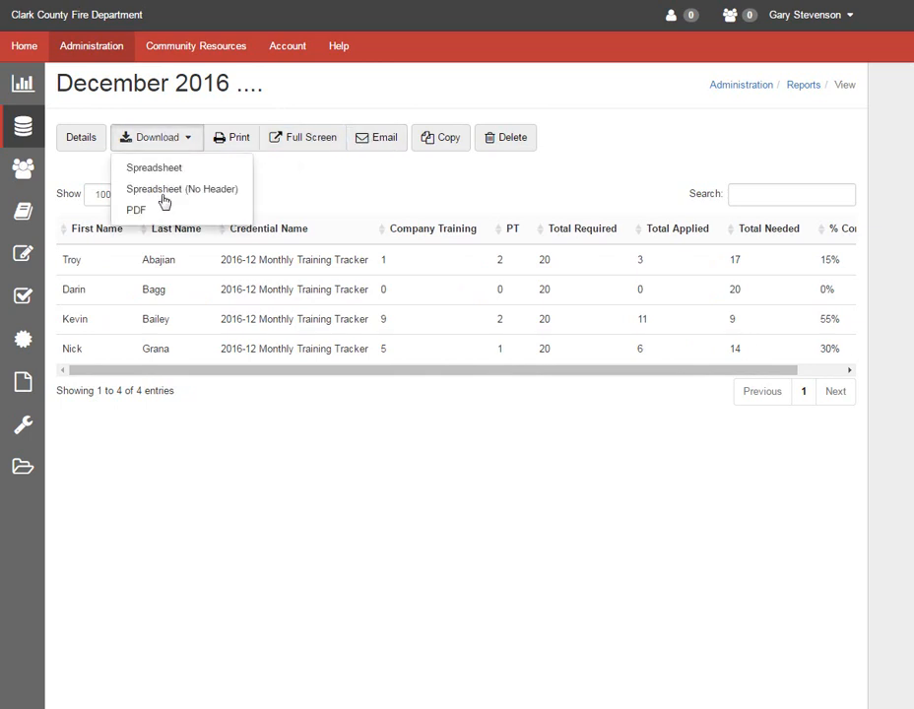
click(139, 219)
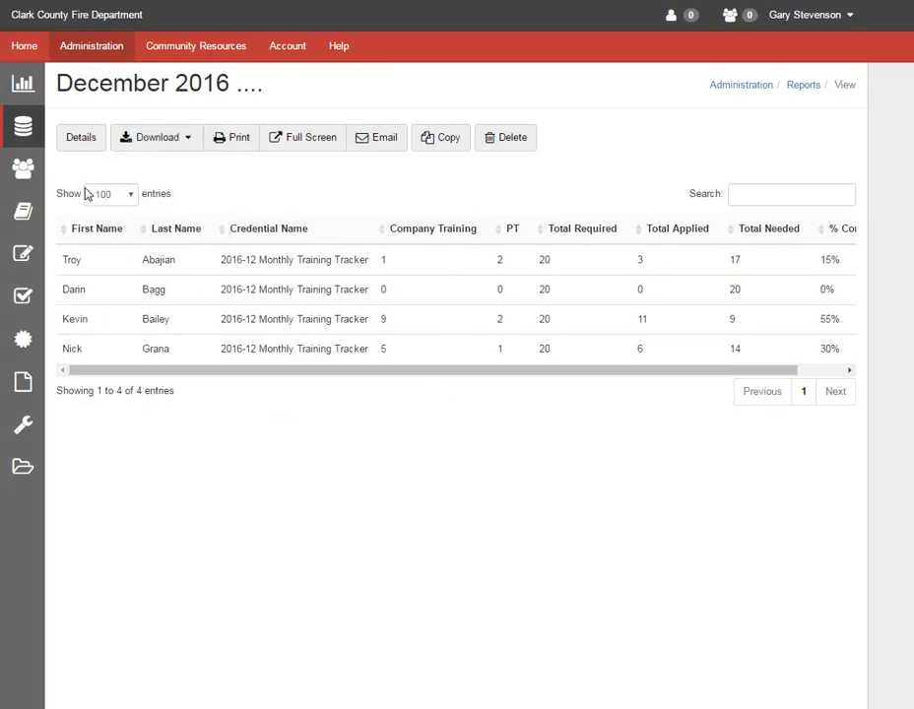
- Copy the December 2016 .... report from the reports list and title the copy December 2016 - 12/13/2016
mouse_move(23, 126)
click(75, 126)
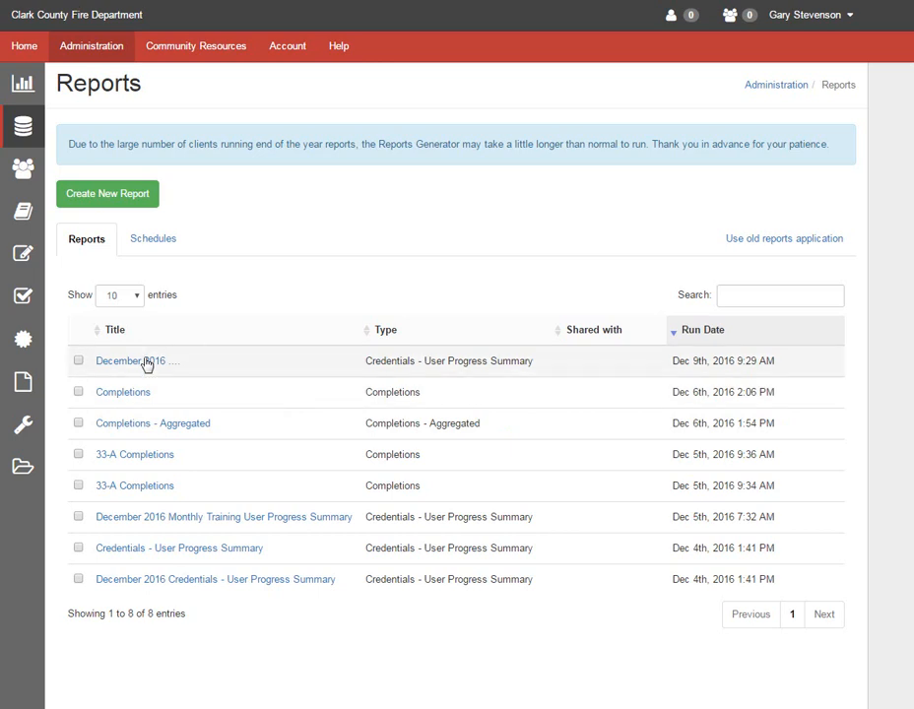
click(78, 362)
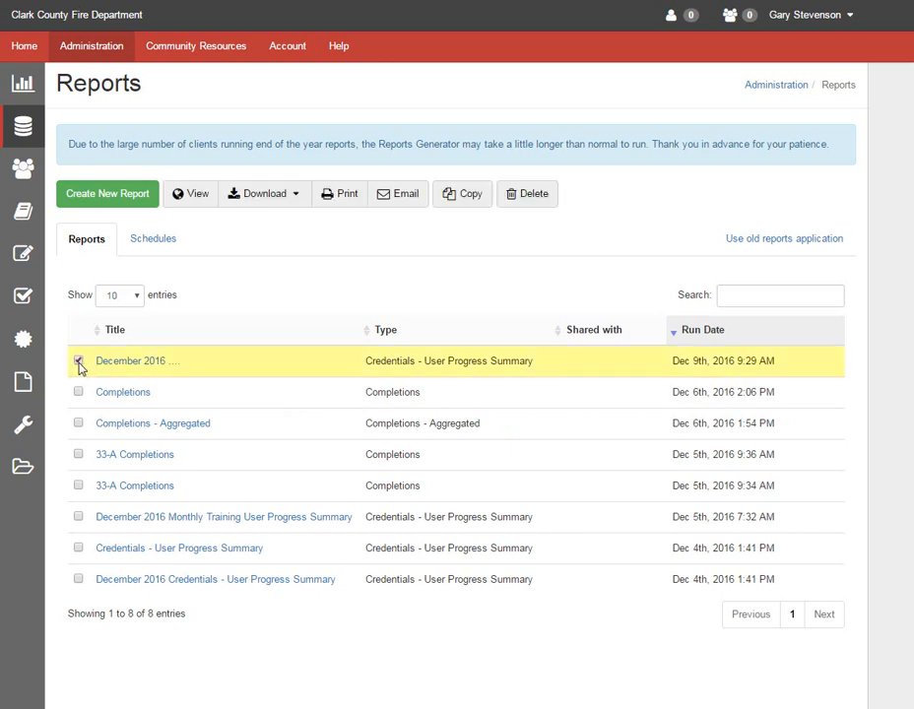
click(456, 197)
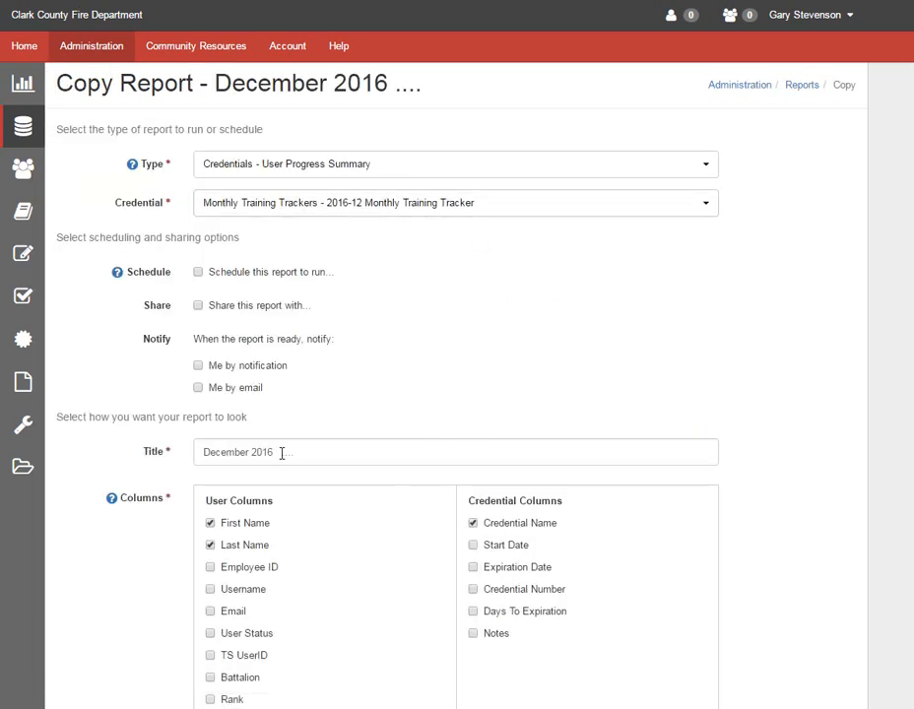
drag(295, 453, 284, 453)
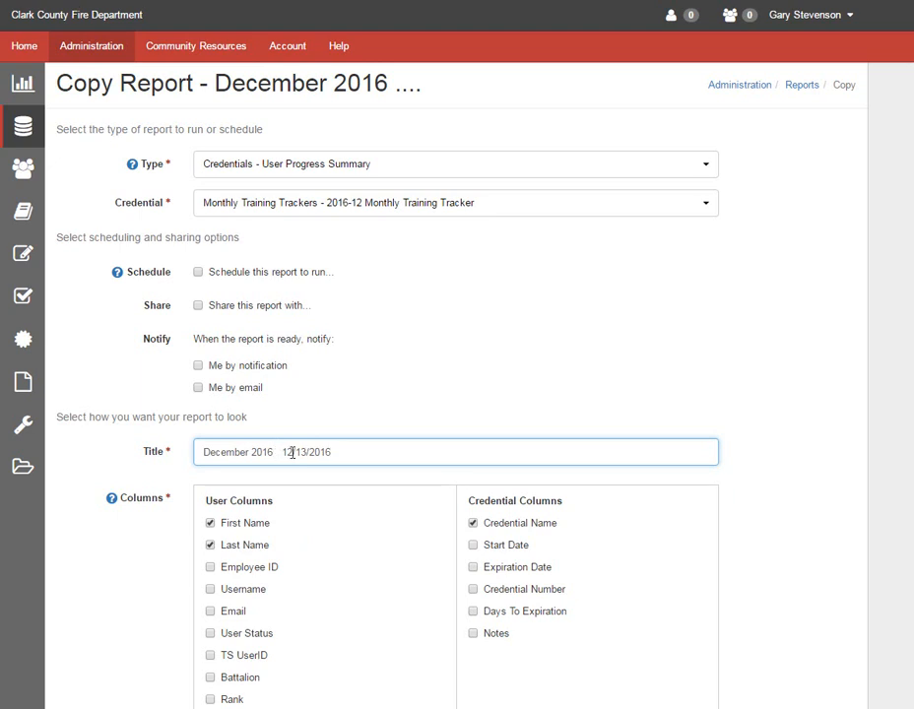
text(-)
- In the copy's Users filter, remove one selected user, add another from the available list, save, and run the report
scroll(493, 483, down, 2)
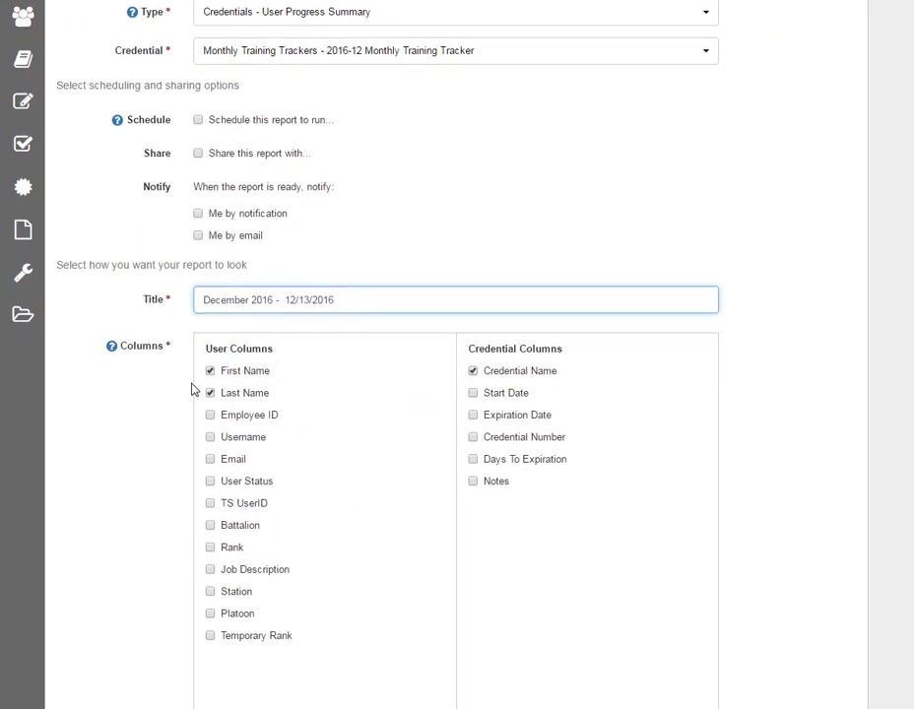
scroll(358, 485, down, 1)
scroll(482, 518, down, 2)
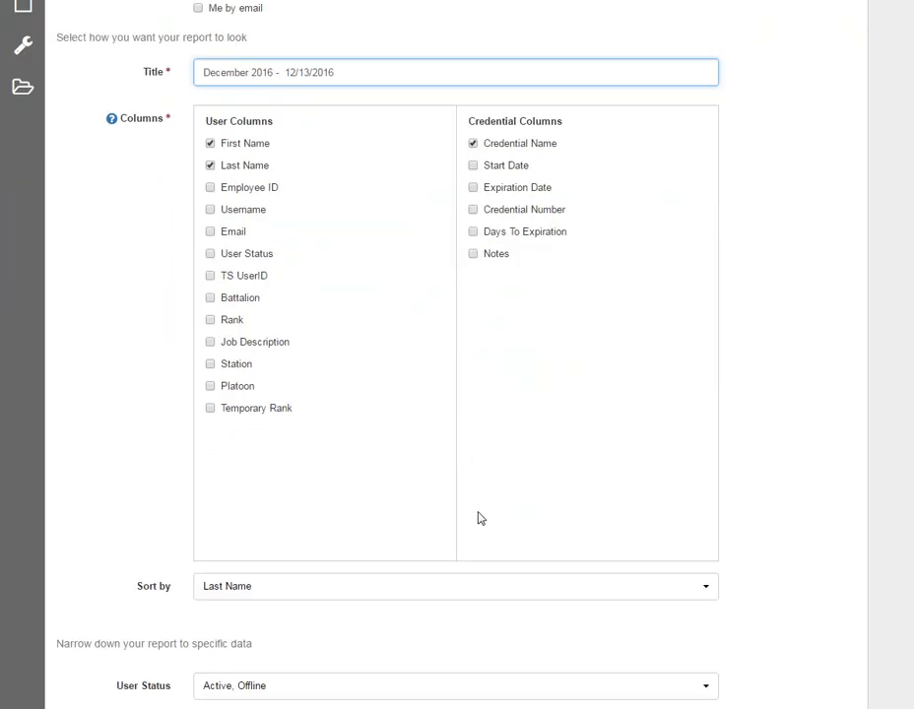
scroll(276, 562, down, 2)
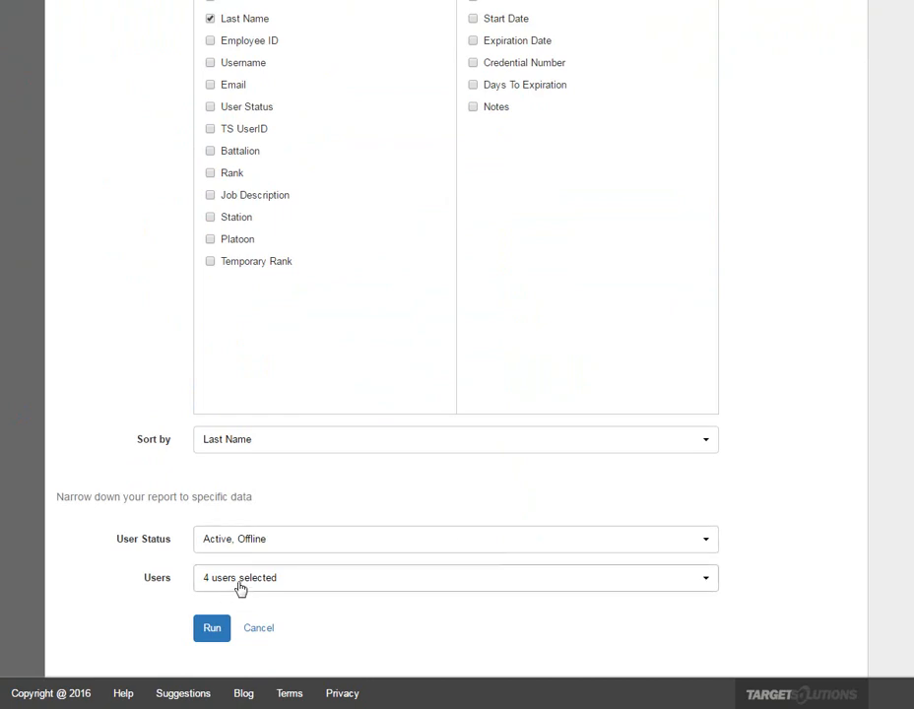
click(240, 590)
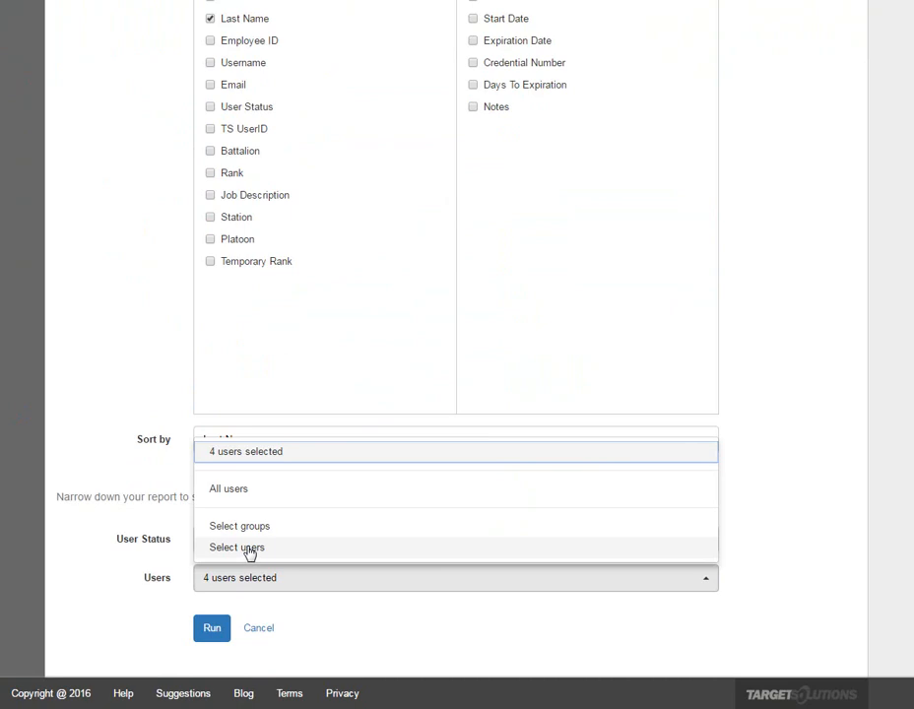
click(250, 551)
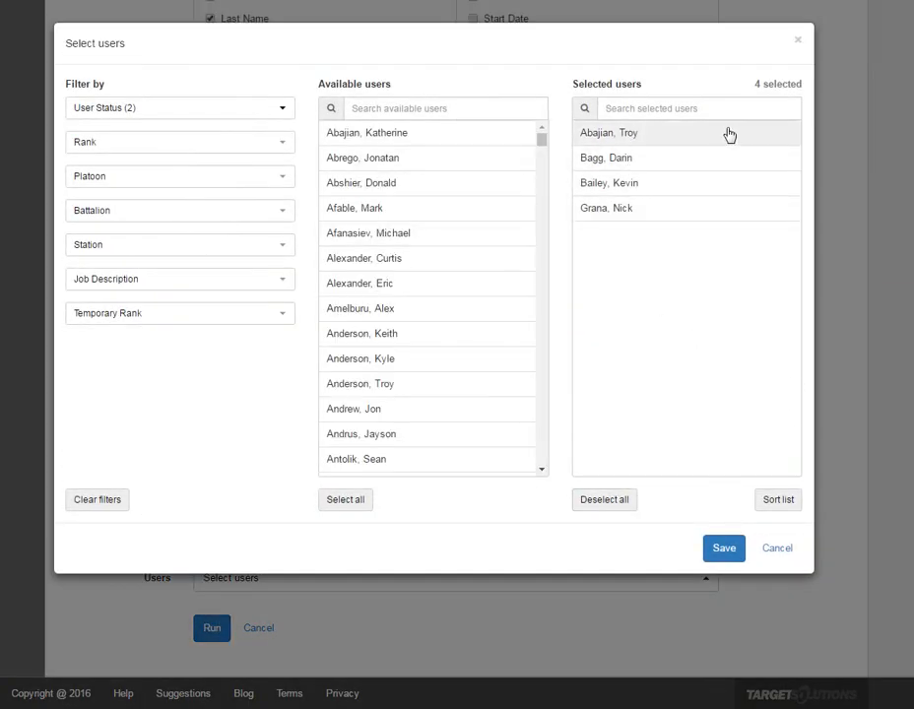
click(627, 163)
scroll(549, 187, down, 5)
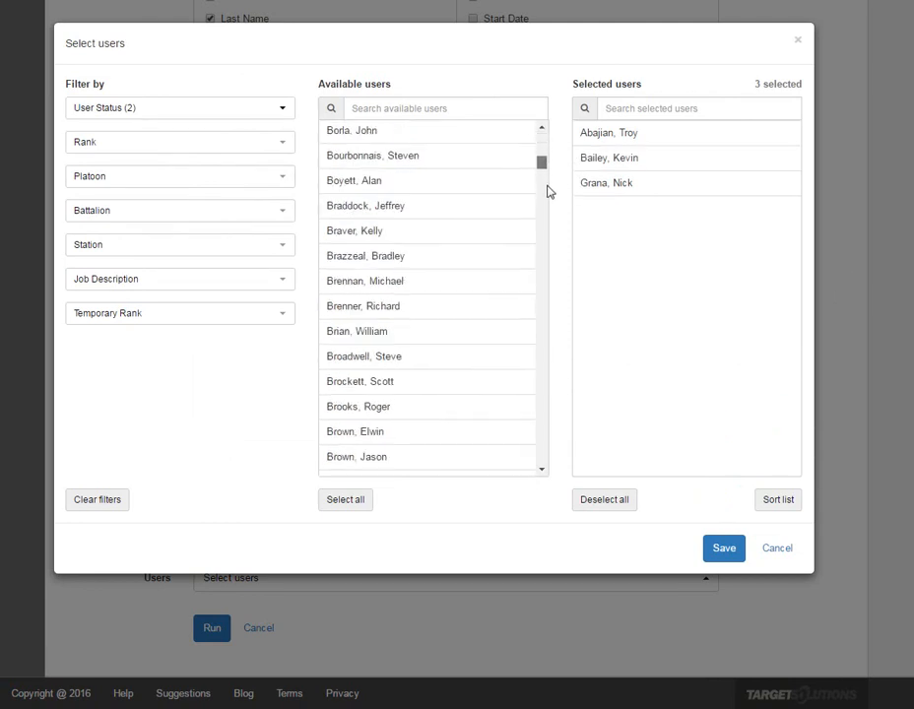
scroll(549, 192, down, 20)
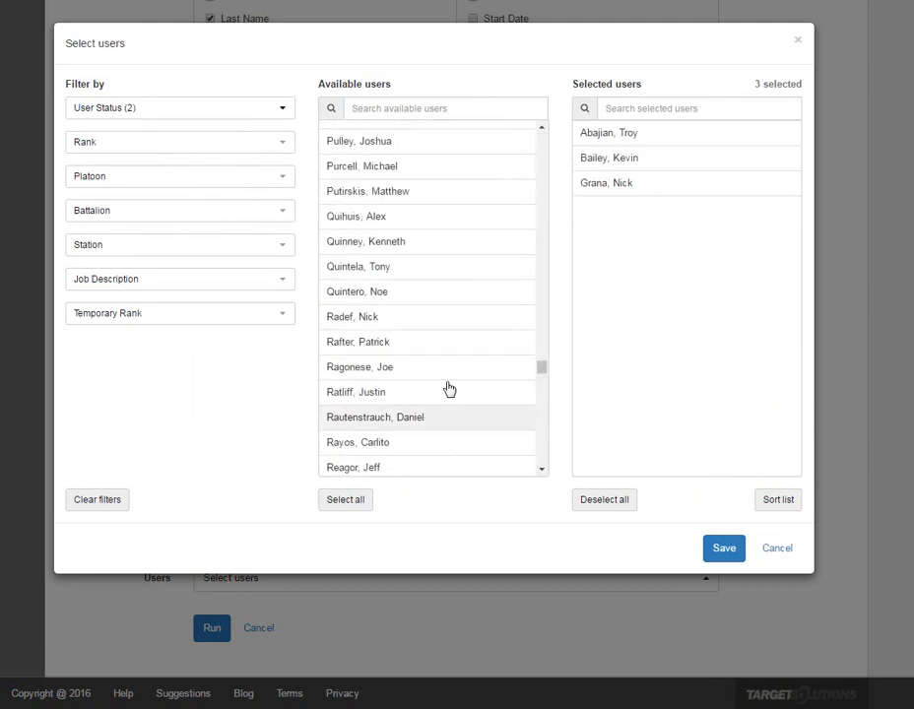
click(380, 372)
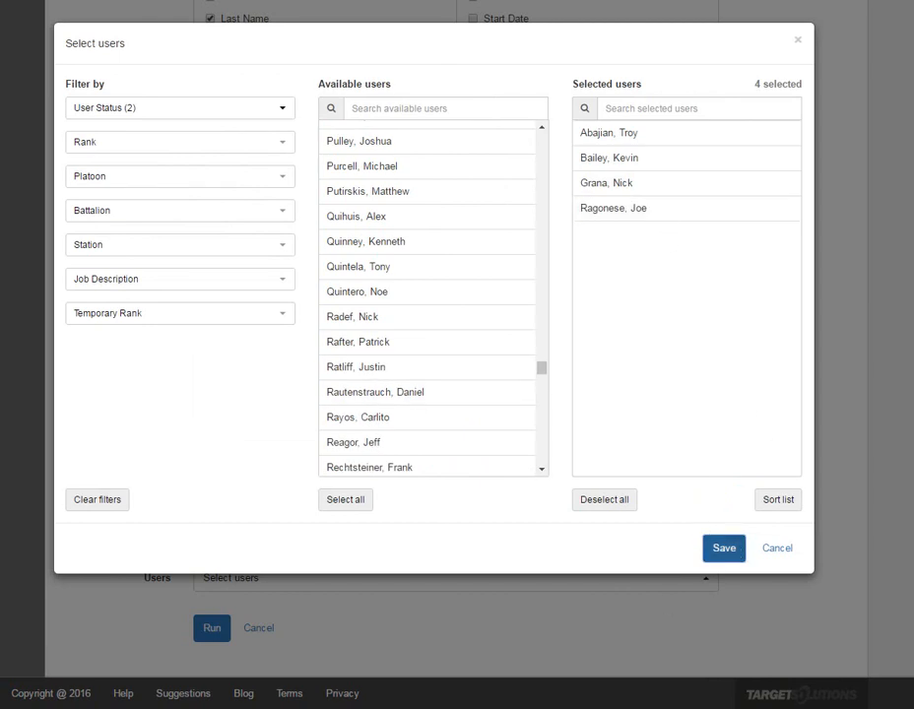
click(724, 548)
click(211, 632)
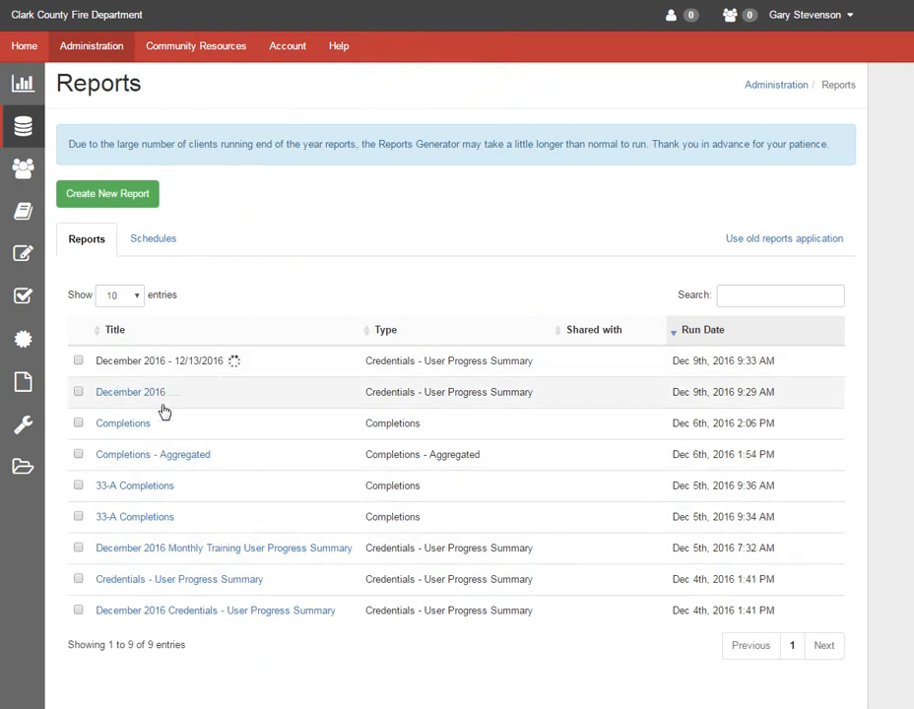
- Delete the December 2016 ...., Completions, Completions - Aggregated and both 33-A Completions reports
click(78, 393)
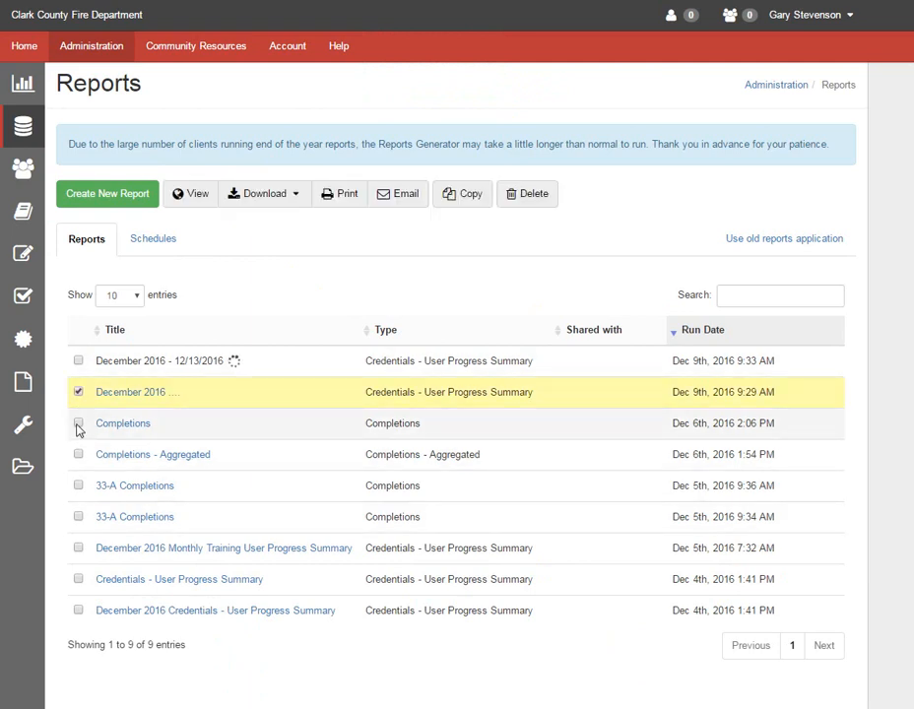
click(78, 424)
click(78, 454)
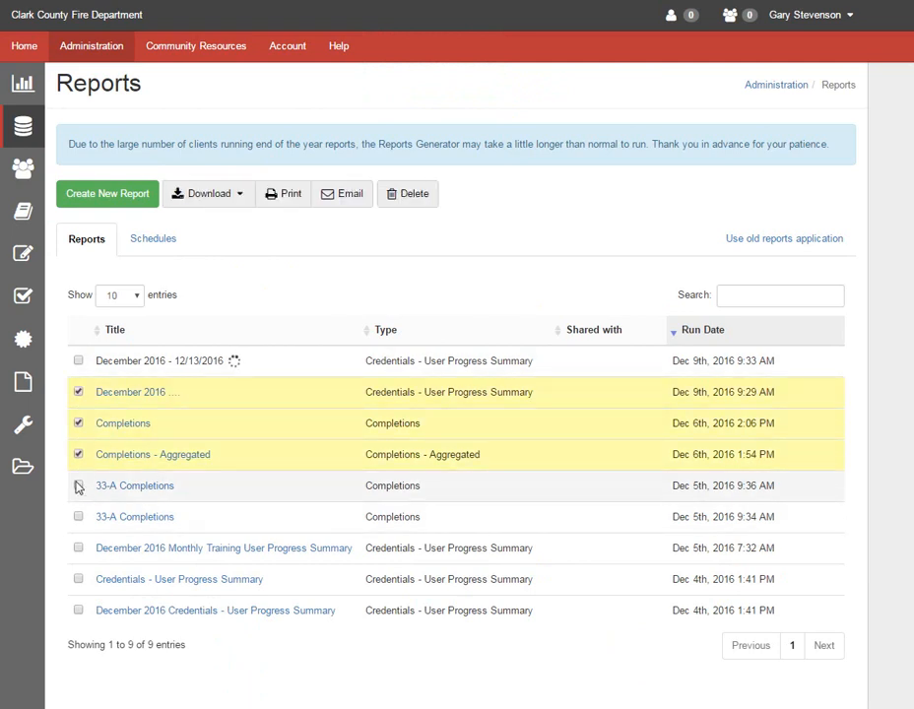
click(78, 486)
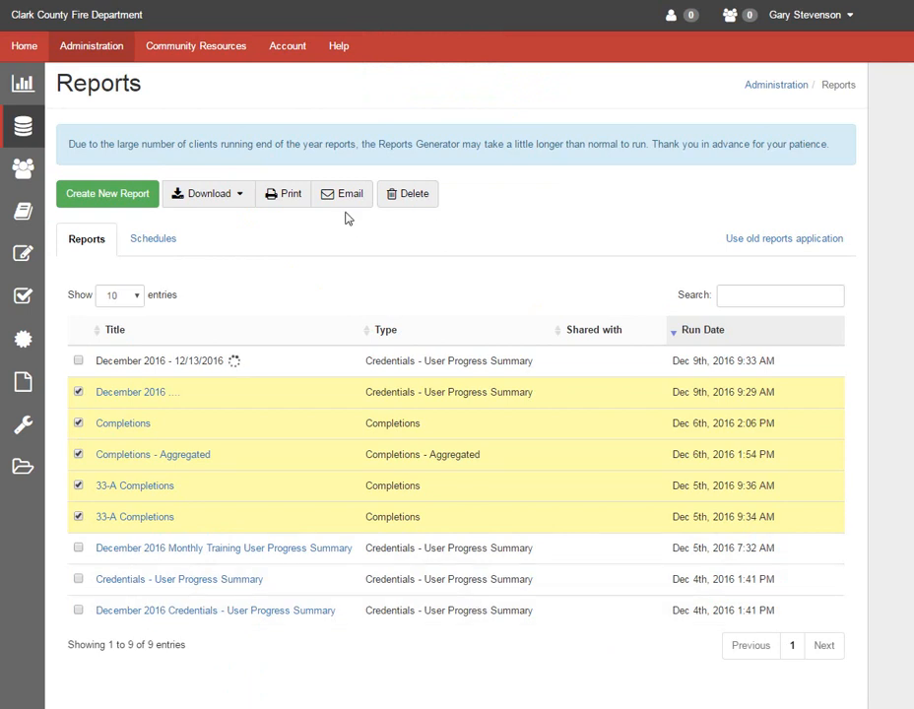
click(414, 197)
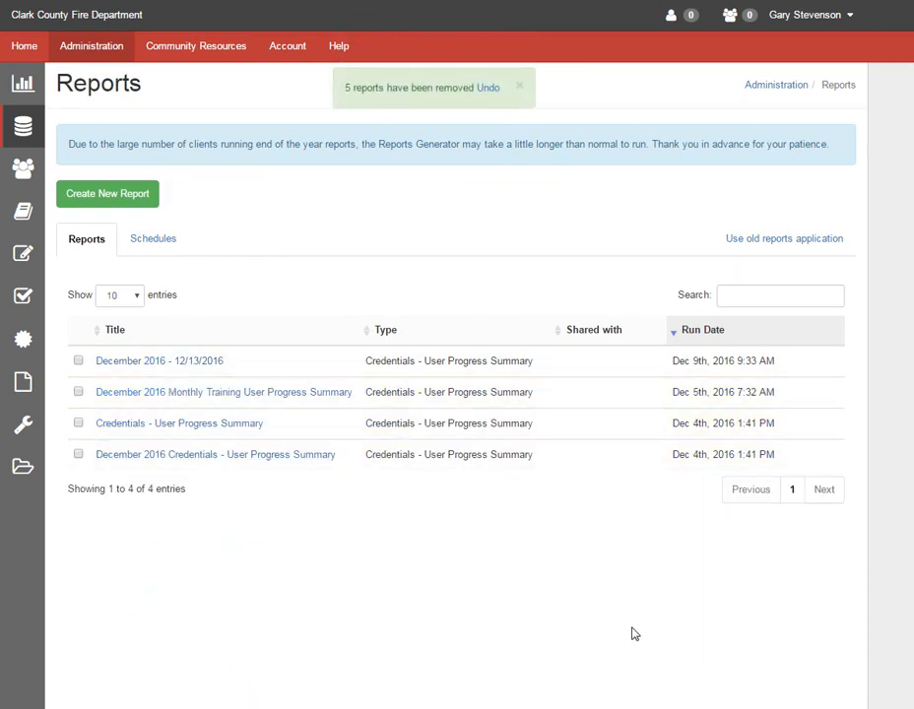
- Open the December 2016 - 12/13/2016 report and scroll across its columns
click(173, 365)
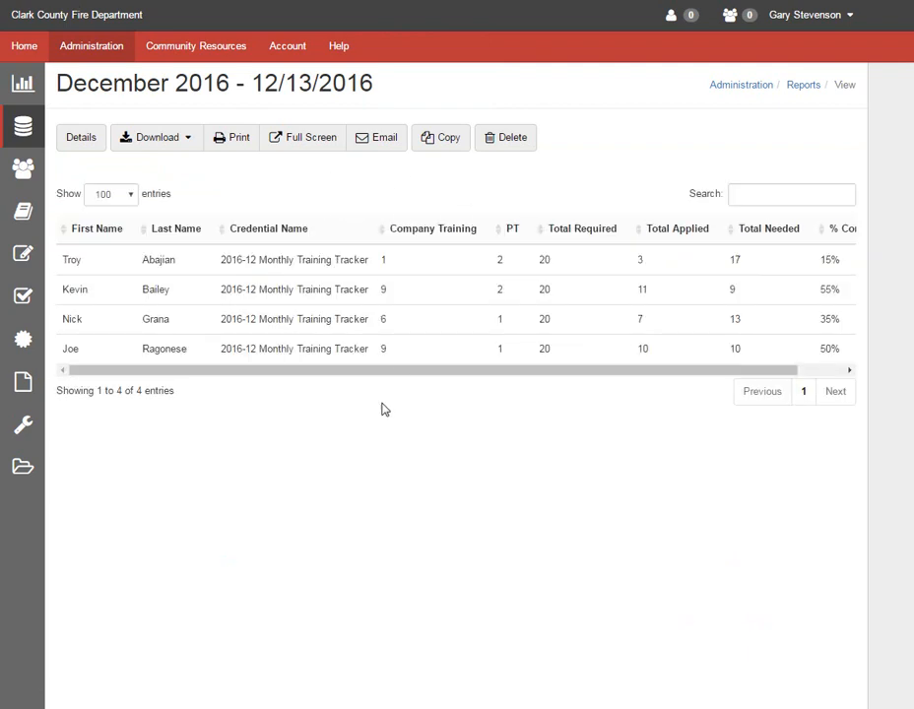
drag(442, 367, 547, 373)
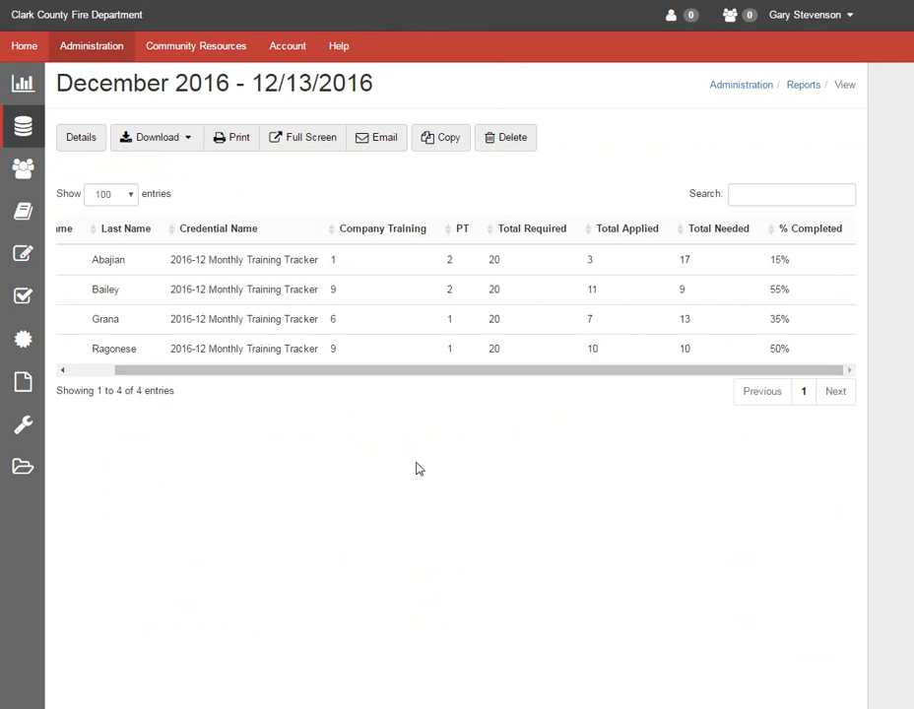
mouse_move(23, 425)
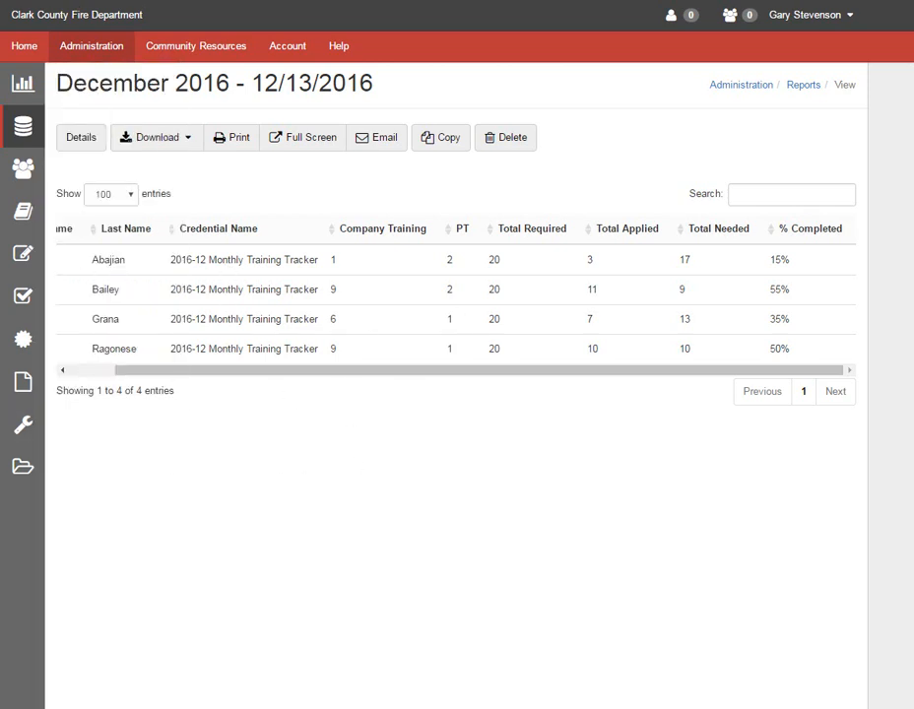